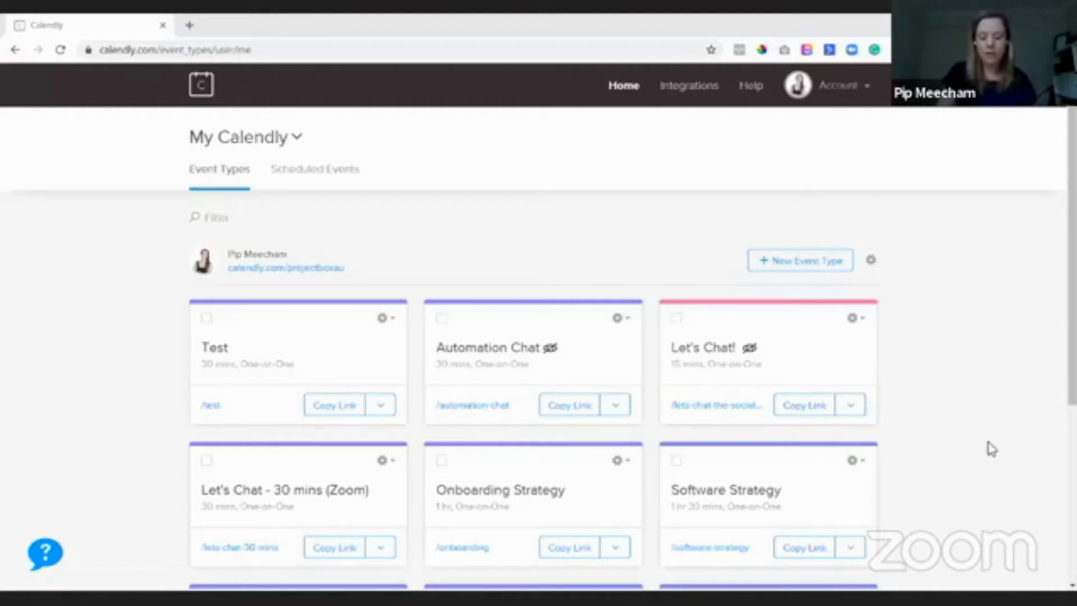
- Start a new Calendly event type and choose Group as its type
click(816, 266)
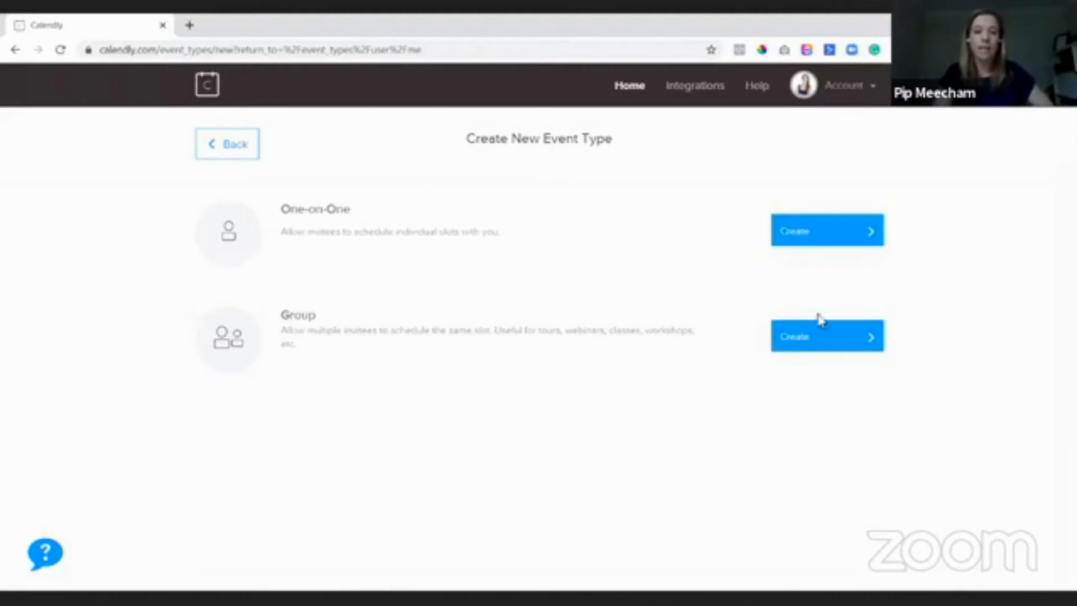
click(807, 346)
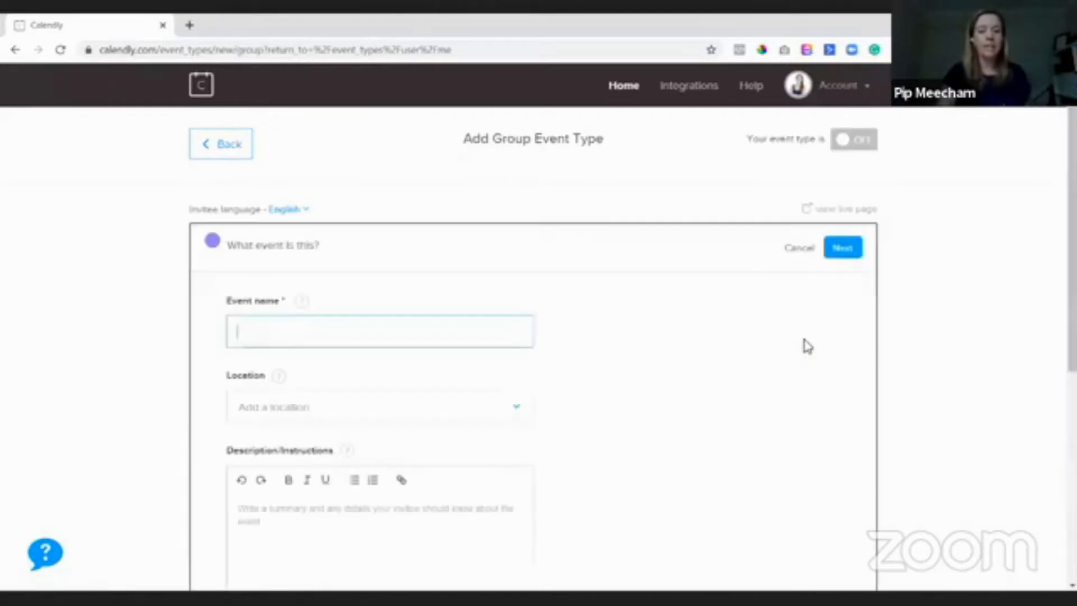
- Choose Zoom as the group event's Location, leaving name, description and max invitees blank
scroll(368, 212, down, 2)
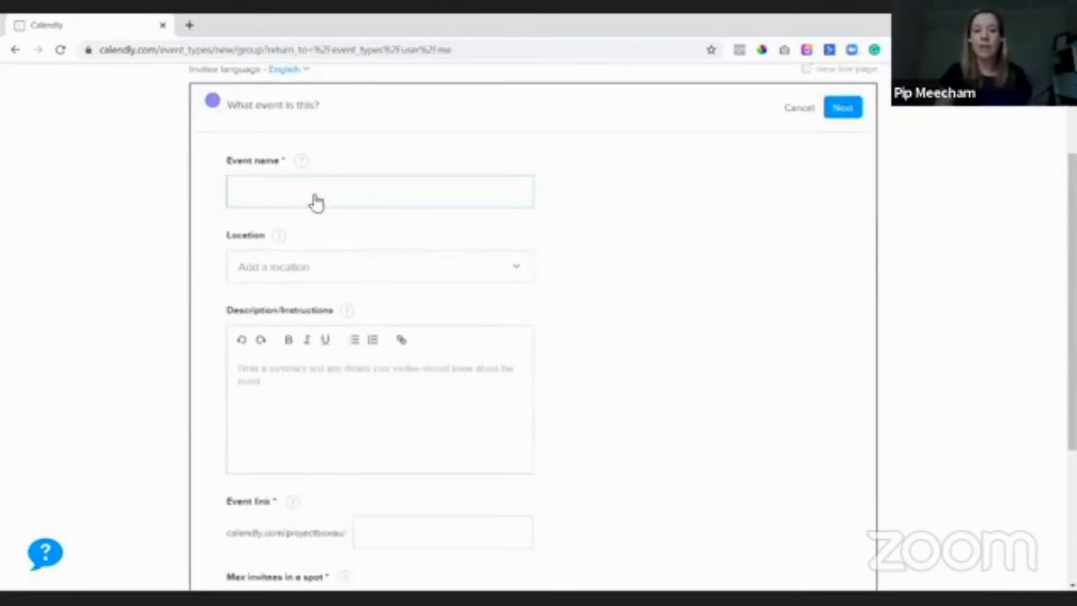
scroll(339, 233, down, 1)
scroll(291, 387, down, 3)
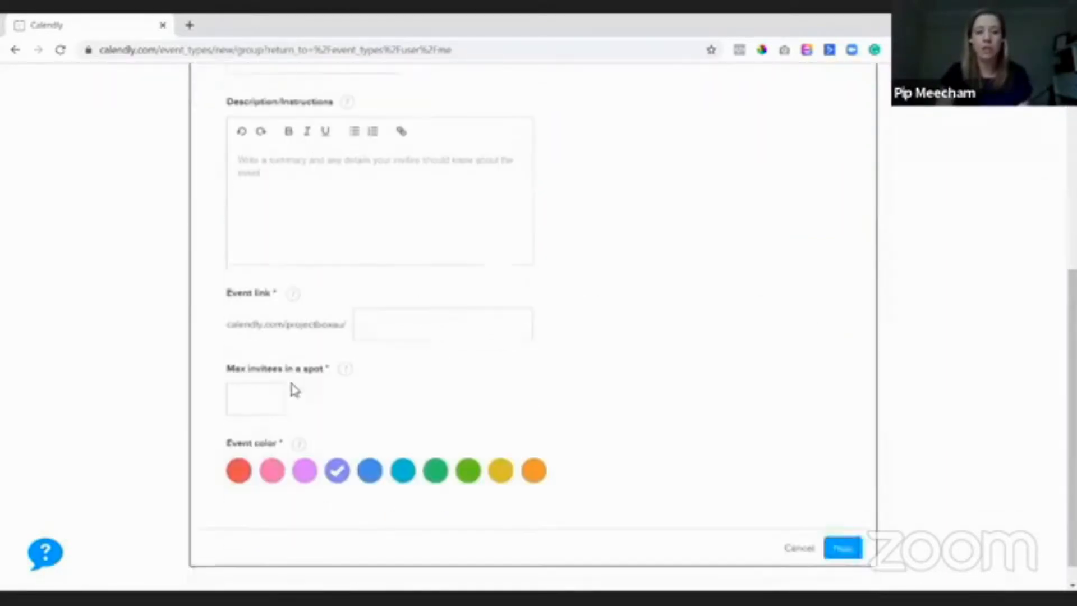
click(261, 385)
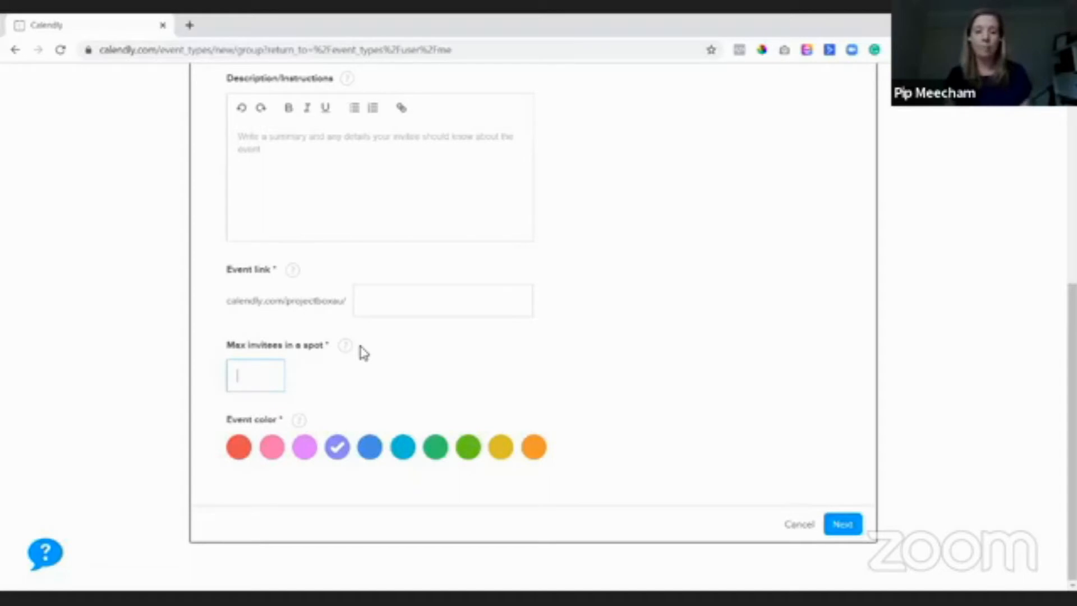
scroll(362, 351, up, 4)
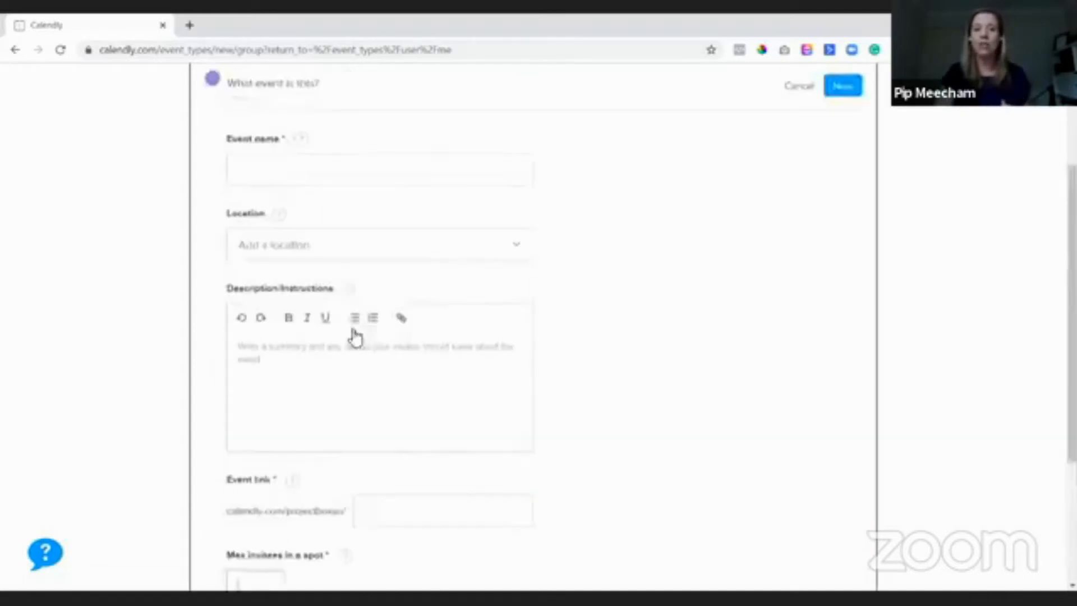
scroll(355, 337, up, 1)
click(301, 317)
click(288, 476)
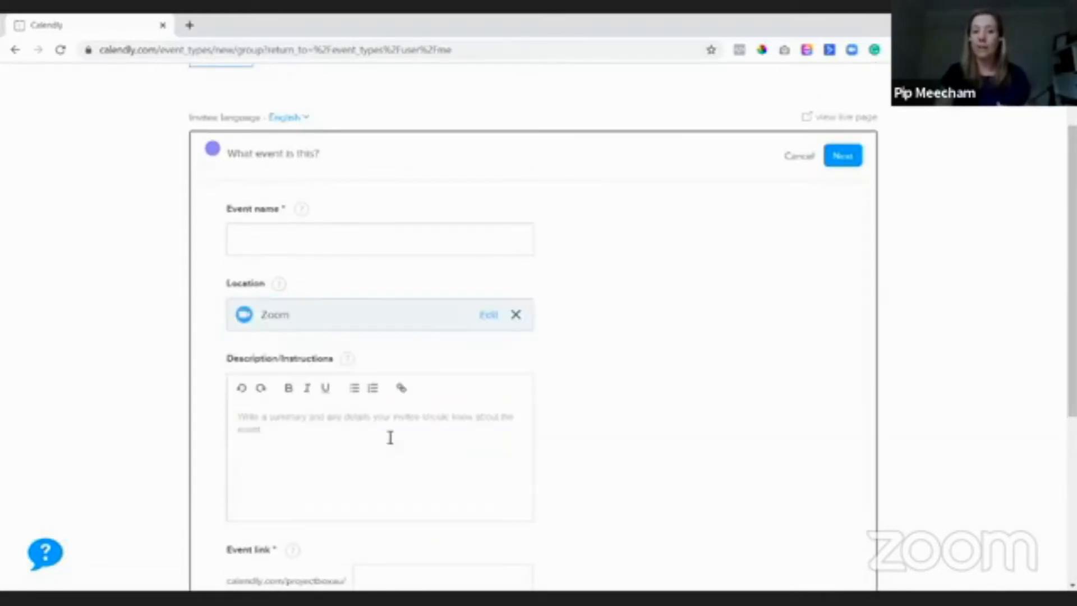
scroll(414, 360, down, 1)
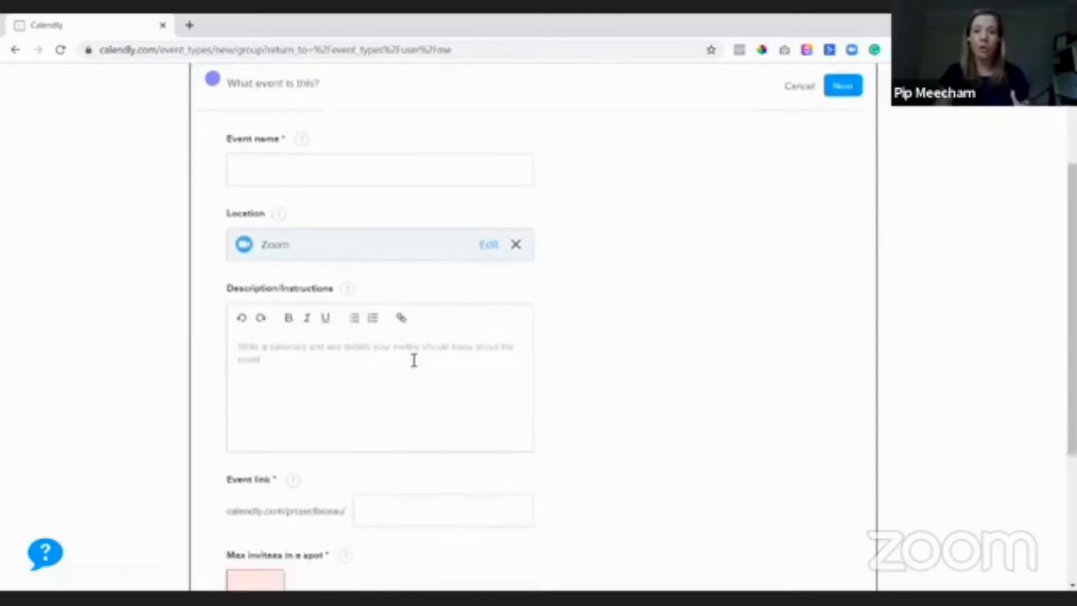
scroll(413, 360, down, 3)
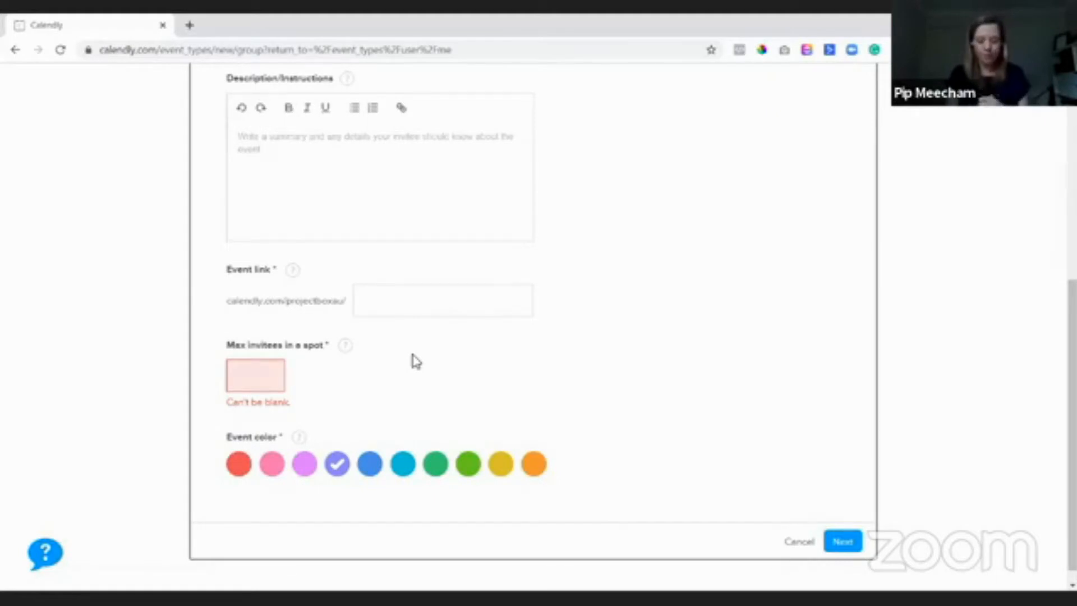
scroll(452, 274, down, 1)
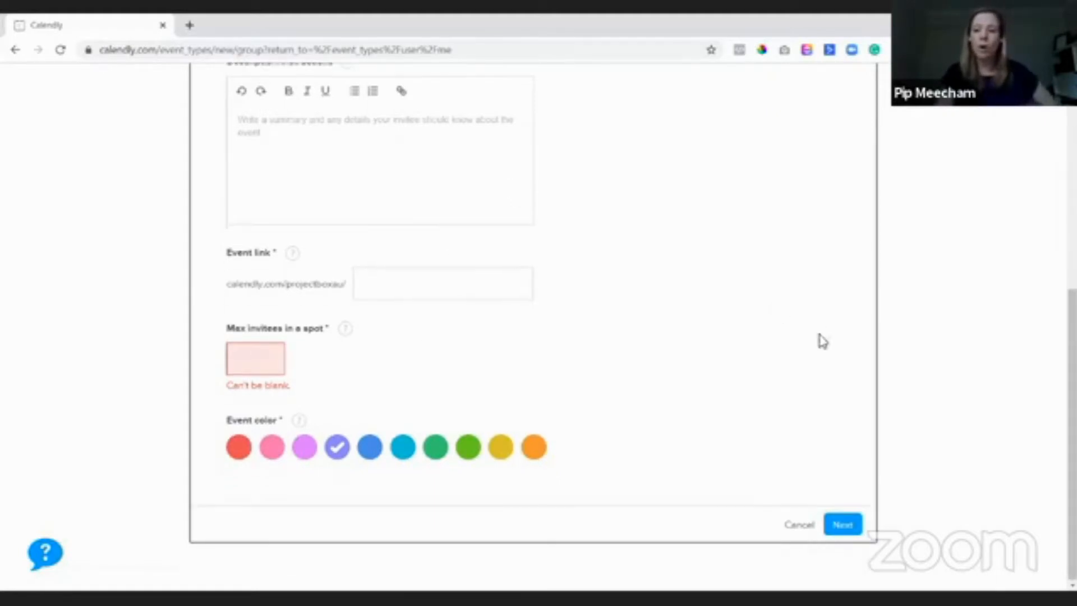
- Leave the Group event form without saving and open the existing Test event card
click(16, 51)
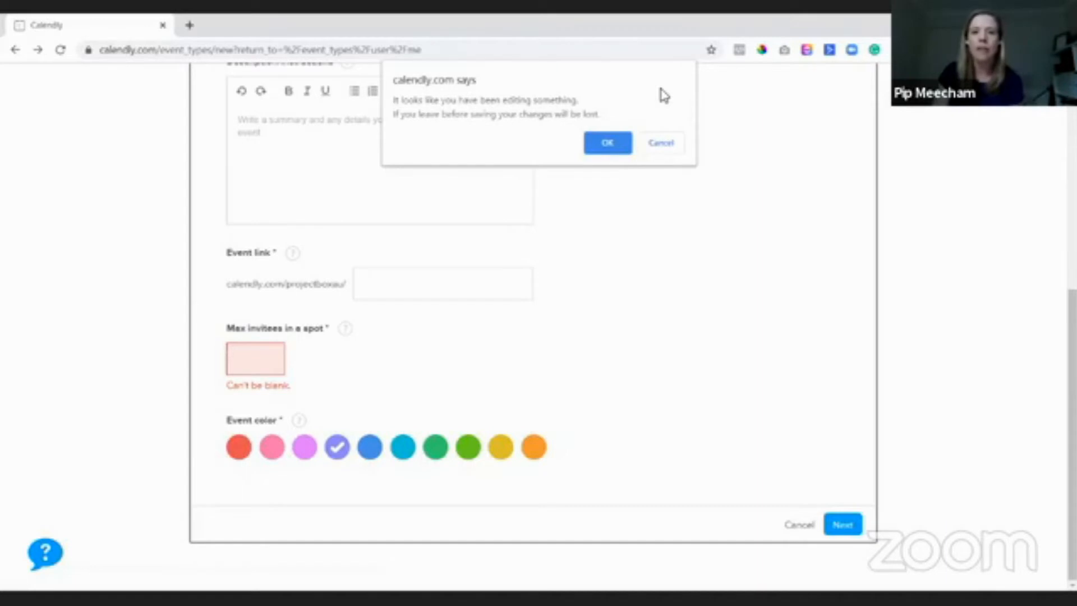
click(655, 144)
click(225, 141)
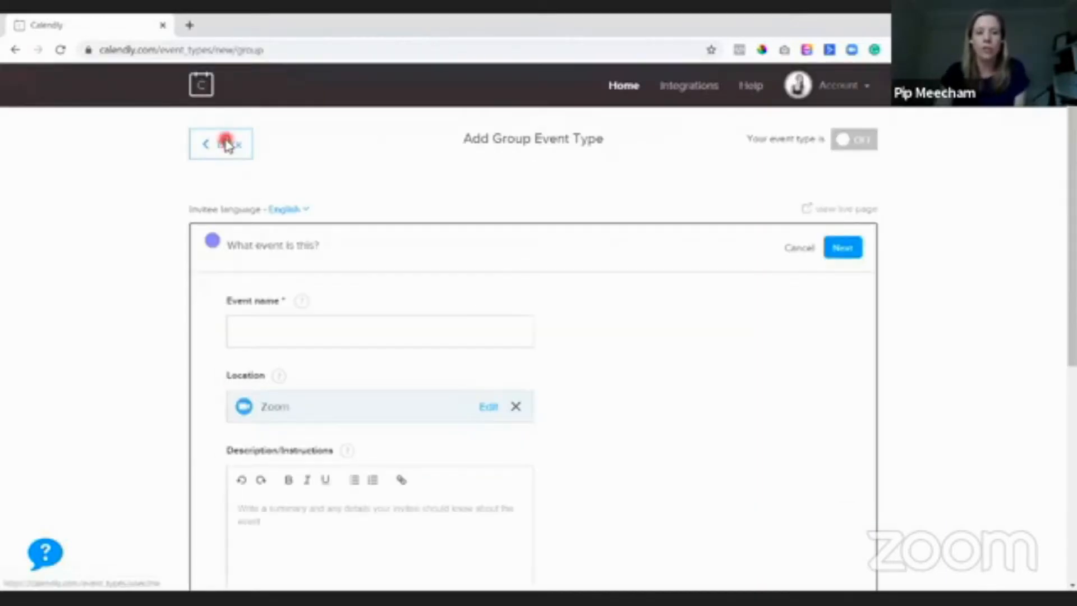
click(624, 128)
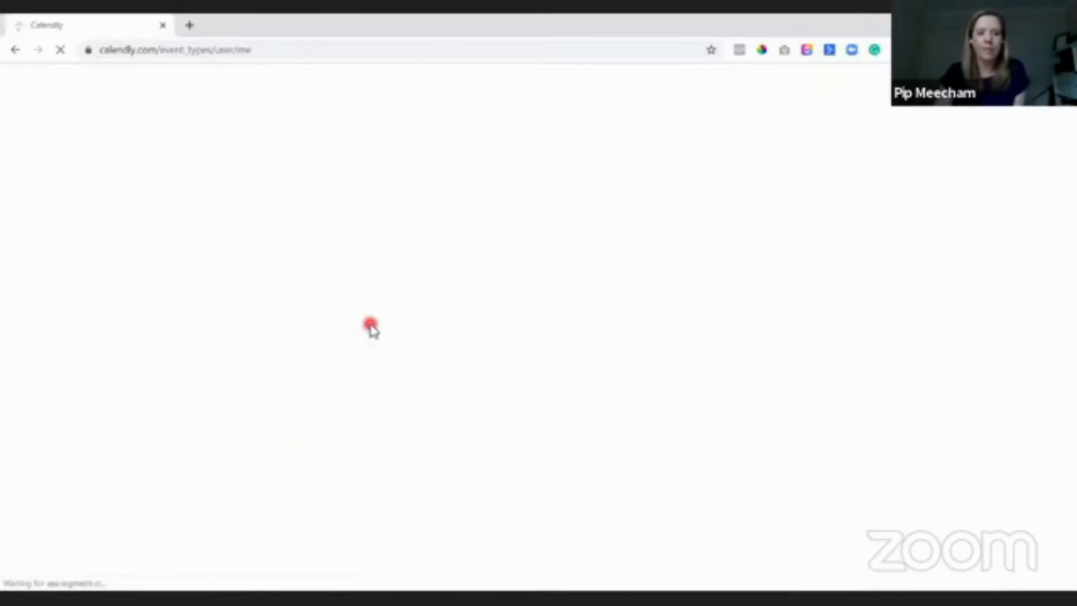
scroll(262, 278, down, 1)
click(262, 278)
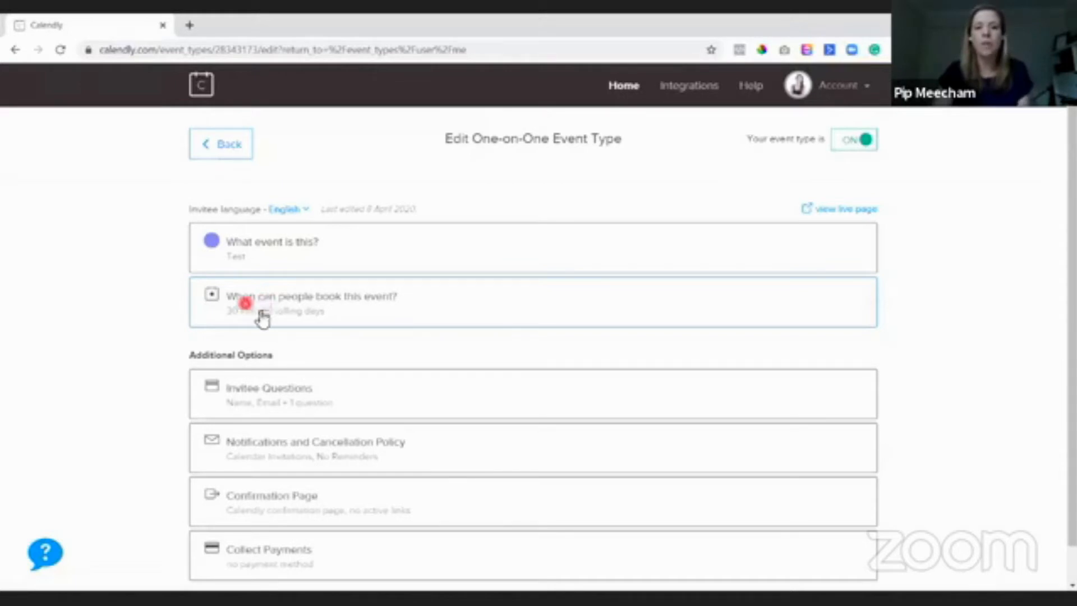
- Expand the Test event's 'When can people book this event?' section to its Duration and Buffers options
click(317, 314)
scroll(808, 373, down, 3)
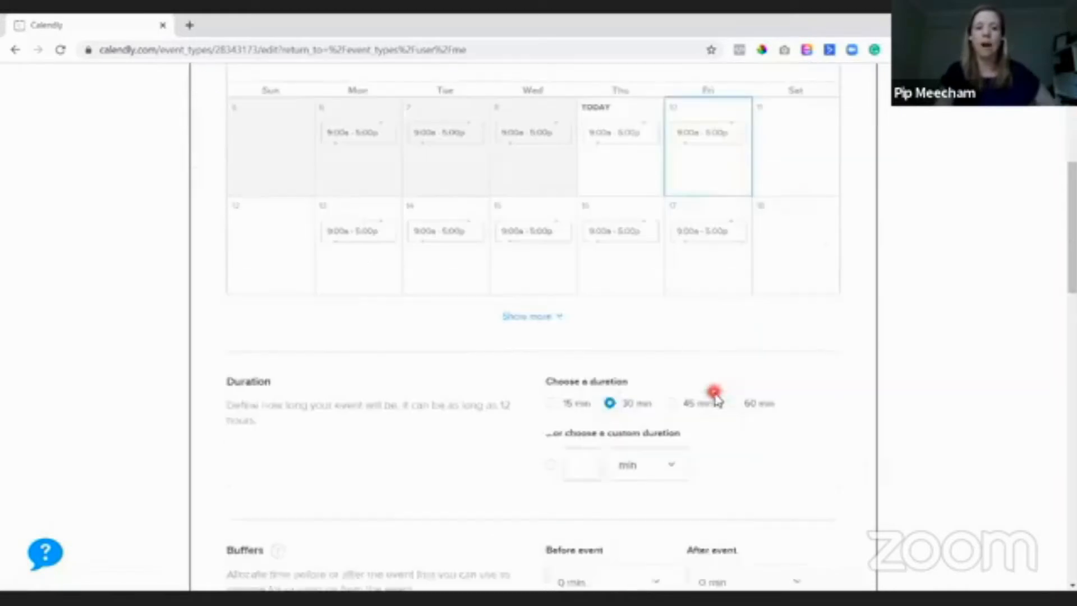
scroll(713, 394, down, 6)
drag(214, 339, 846, 393)
click(846, 392)
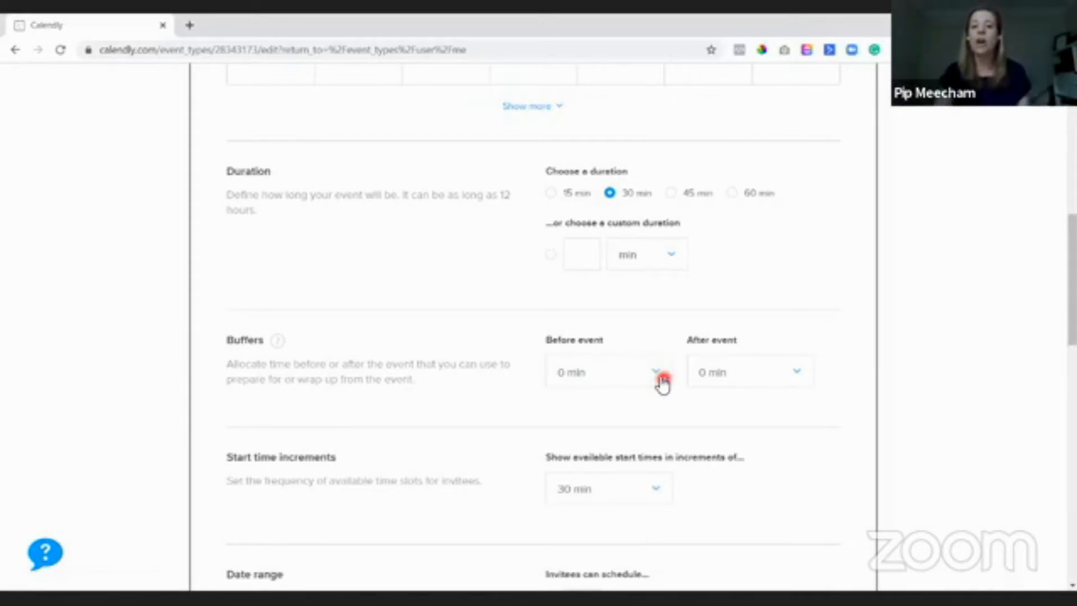
- Set both the Before event and After event buffers to 15 min
click(660, 375)
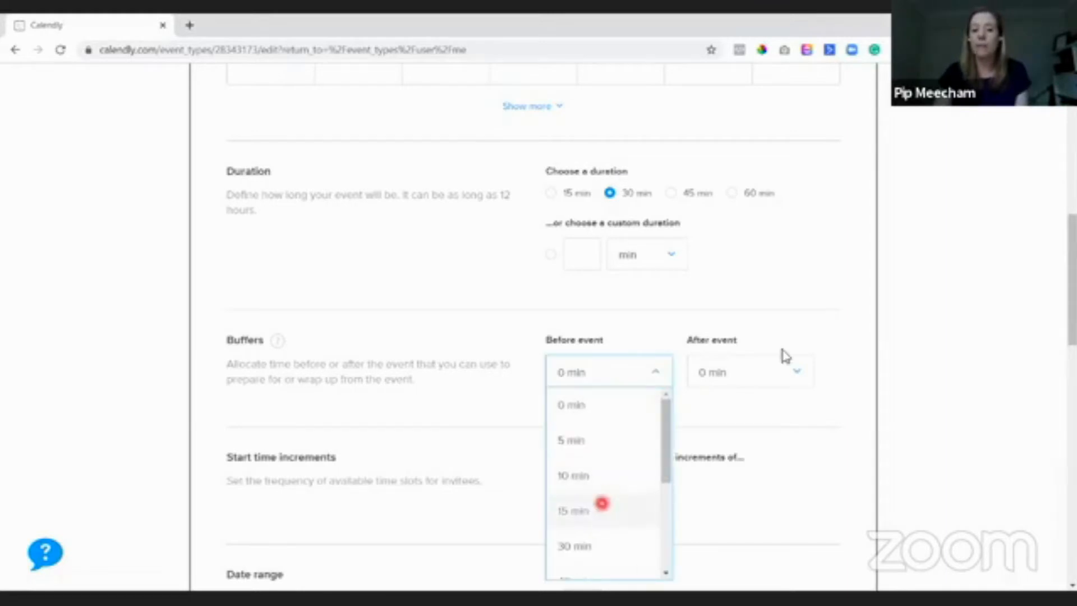
click(601, 503)
click(767, 362)
click(727, 512)
click(828, 416)
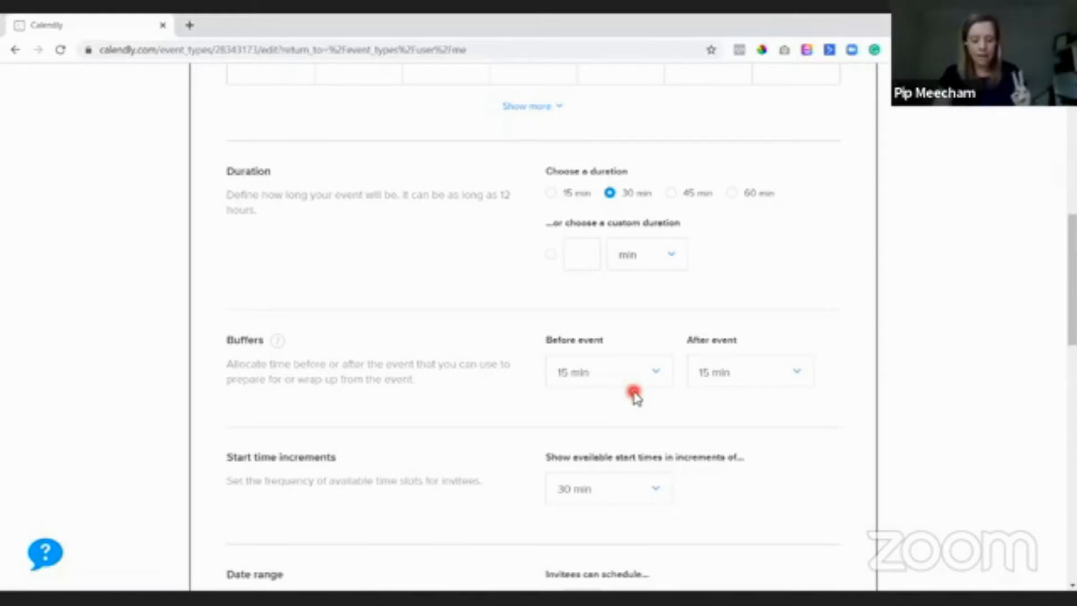
- Close the booking-time section and open Notifications and Cancellation Policy under Additional Options
scroll(601, 391, down, 10)
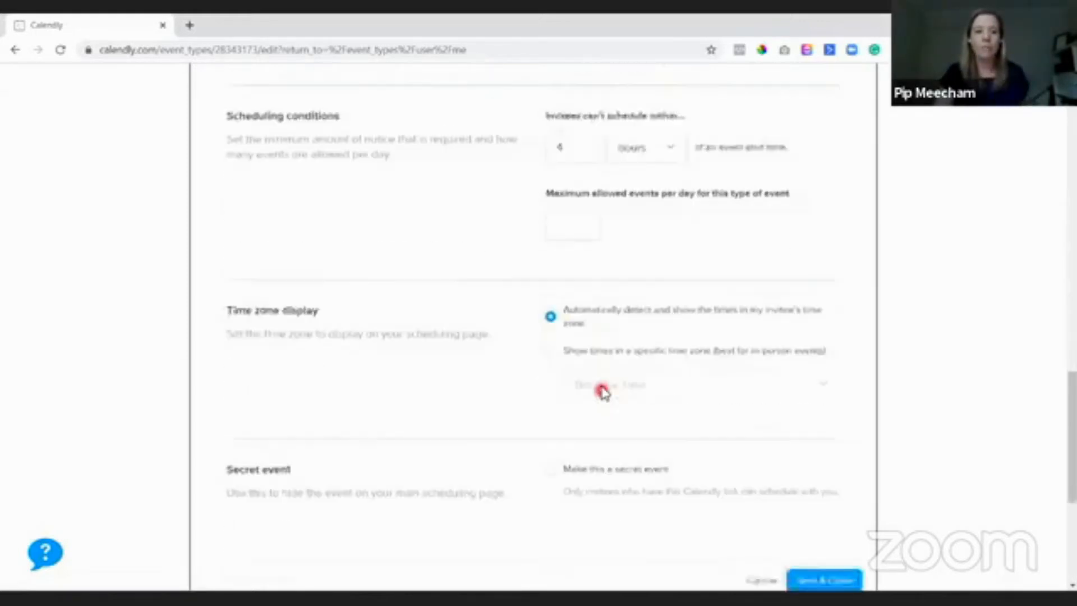
scroll(600, 391, down, 5)
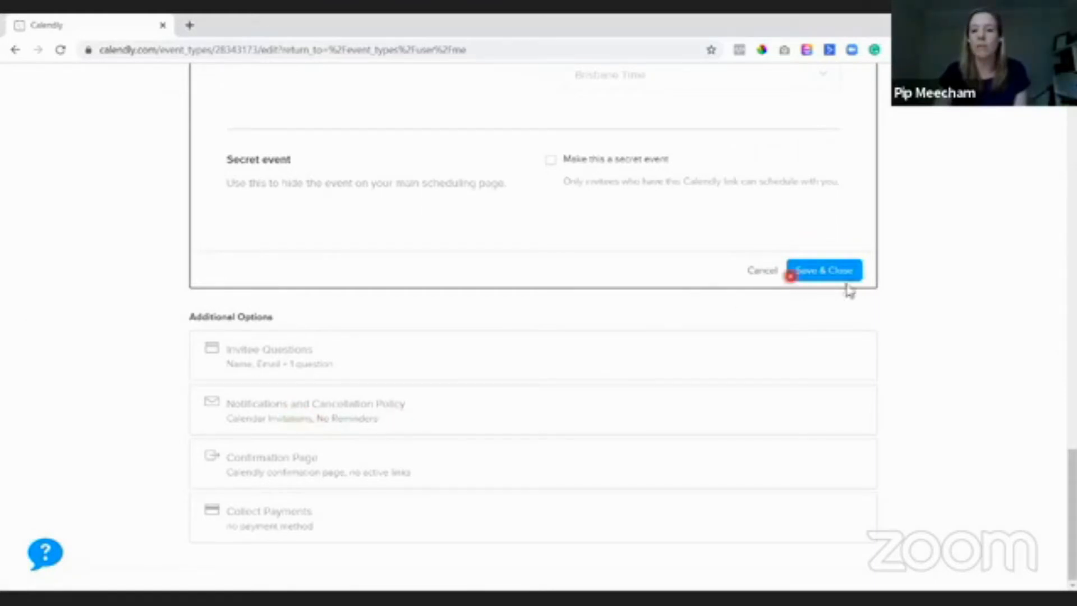
click(759, 272)
click(502, 200)
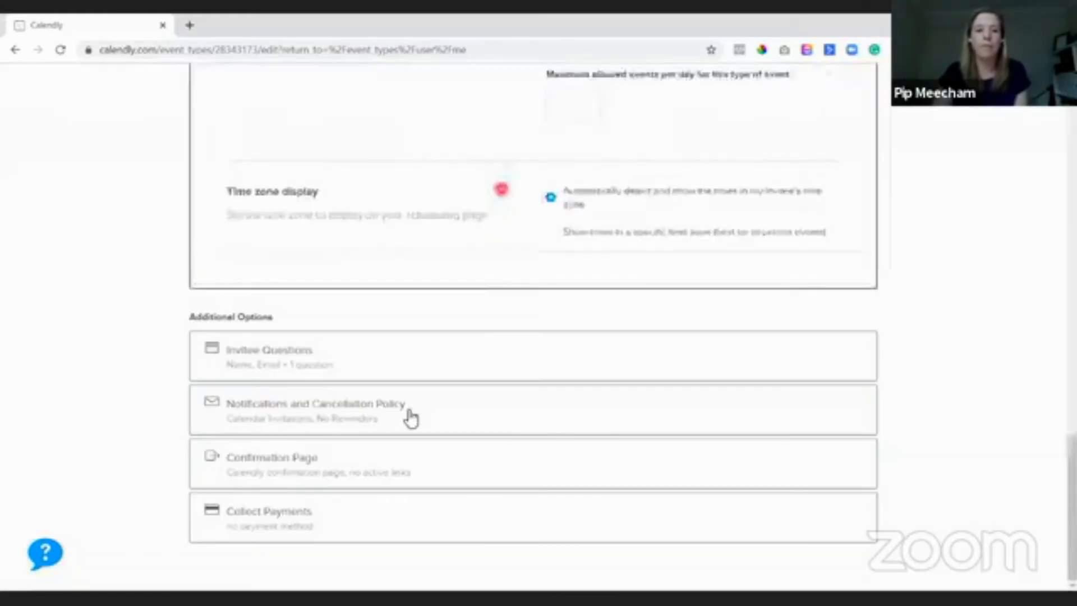
click(305, 411)
scroll(936, 365, up, 4)
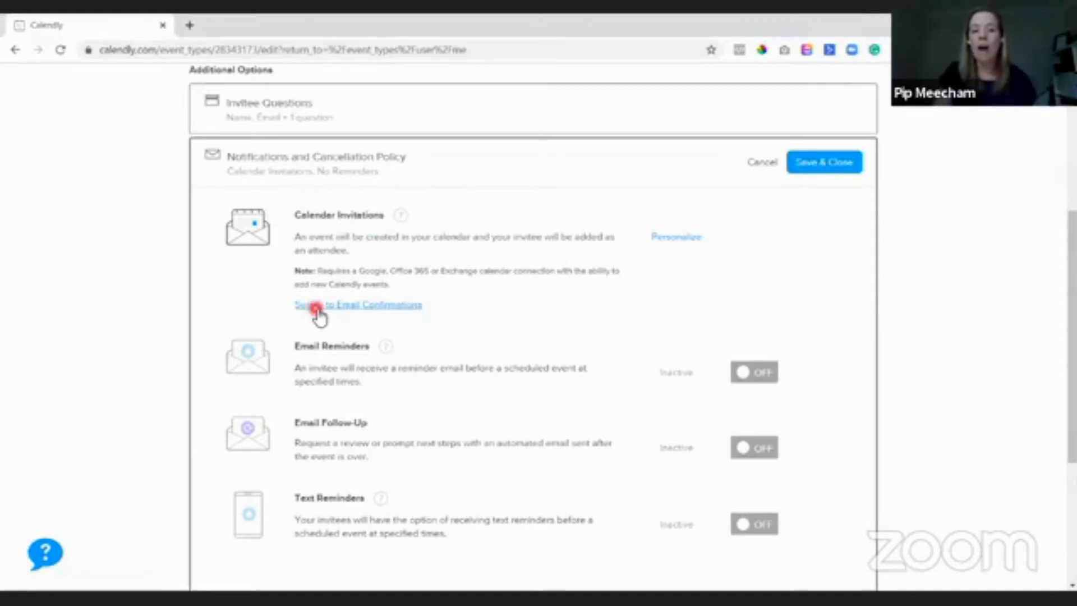
- Switch the Test event from Calendar Invitations to Email Confirmations
click(385, 307)
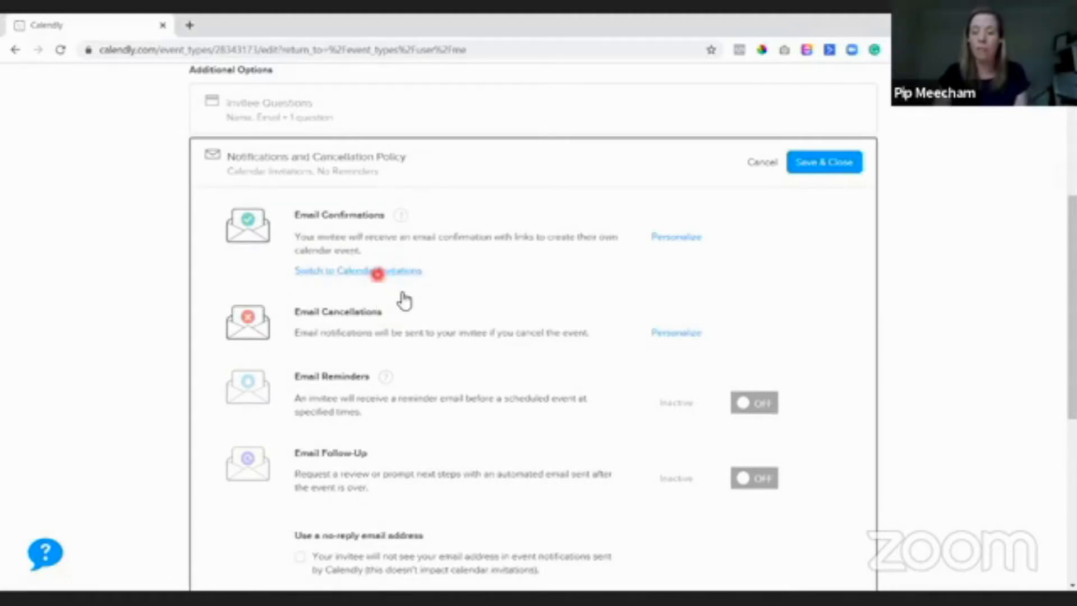
click(377, 271)
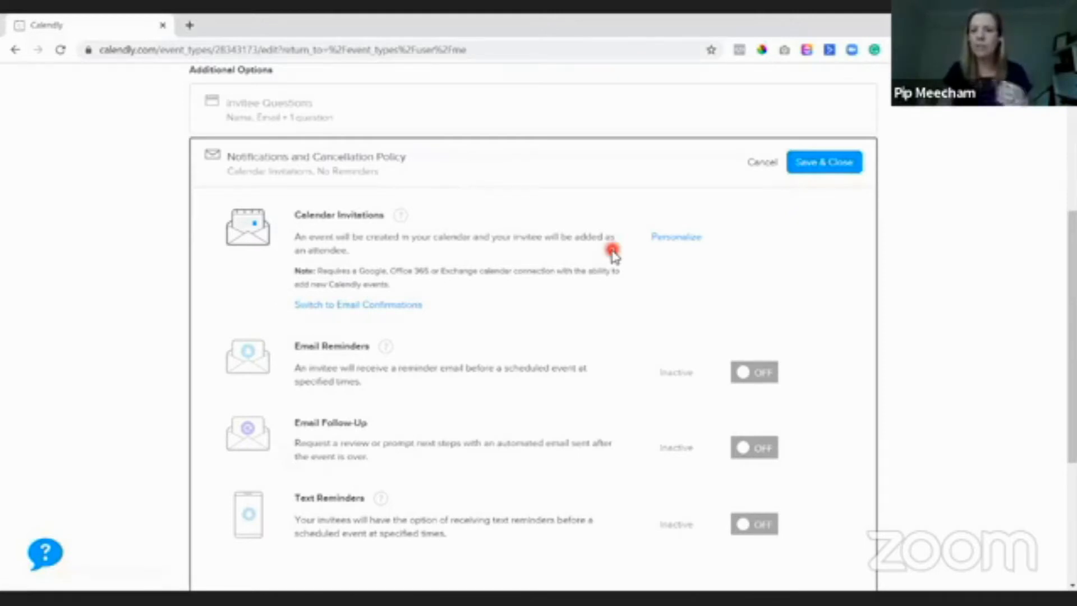
click(386, 305)
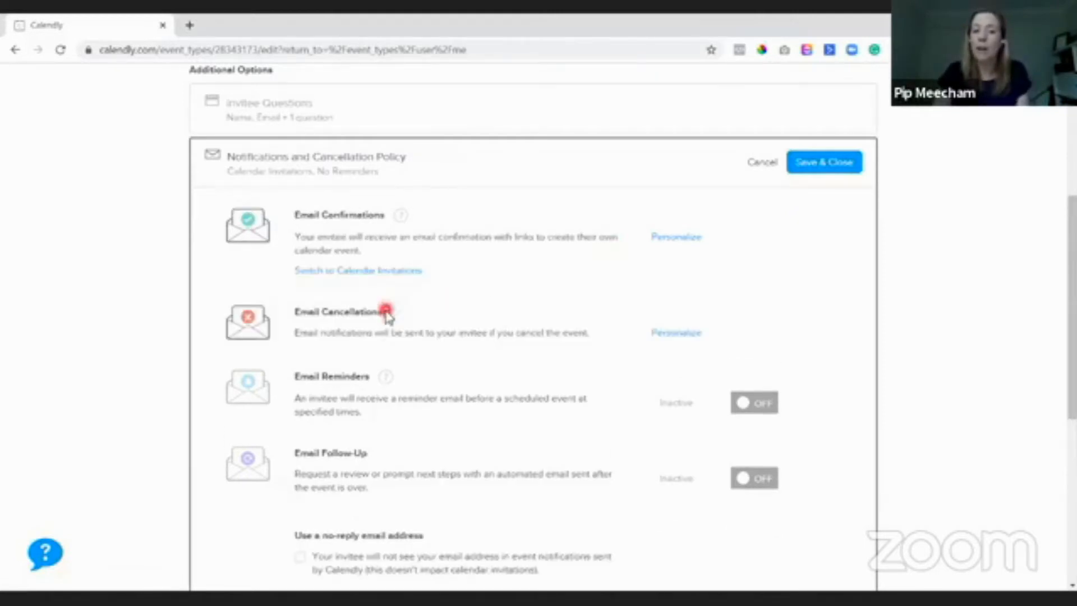
- Personalize the Email Confirmation to reveal its default Subject and Body templates
click(669, 240)
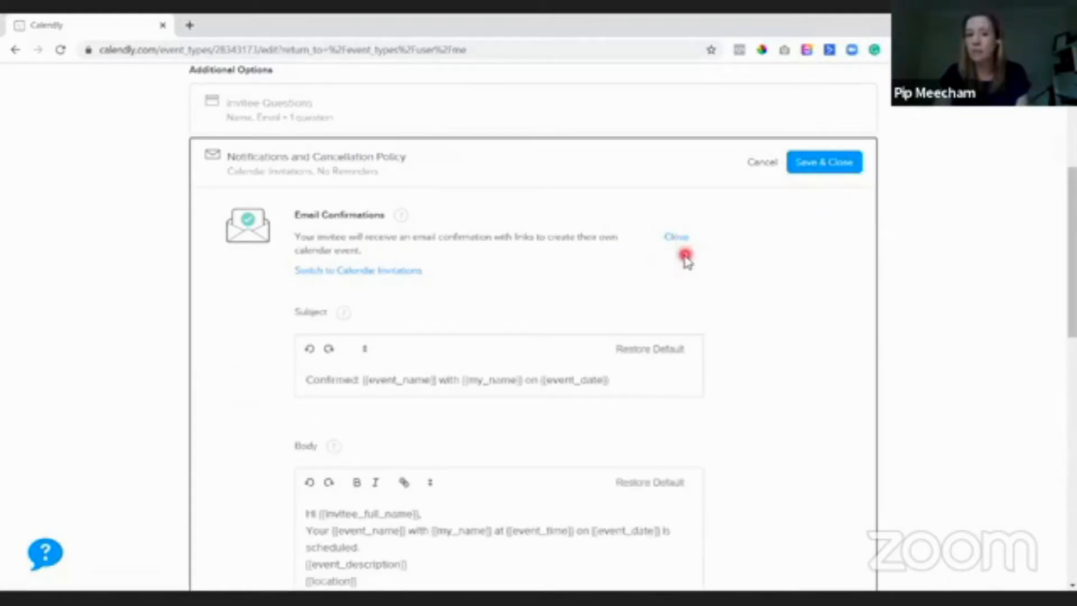
scroll(688, 256, down, 2)
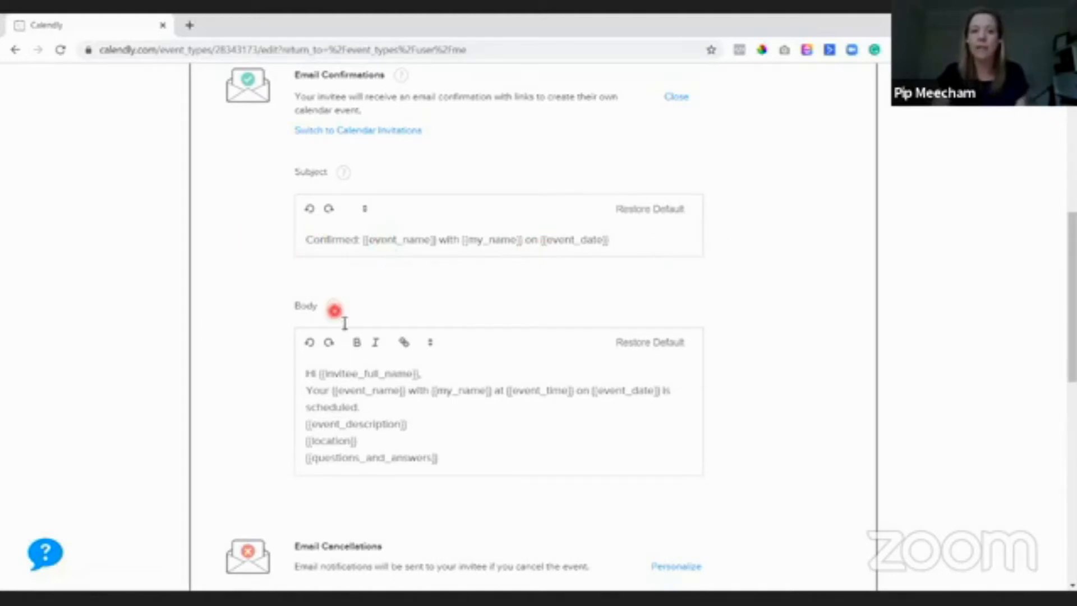
scroll(344, 315, down, 1)
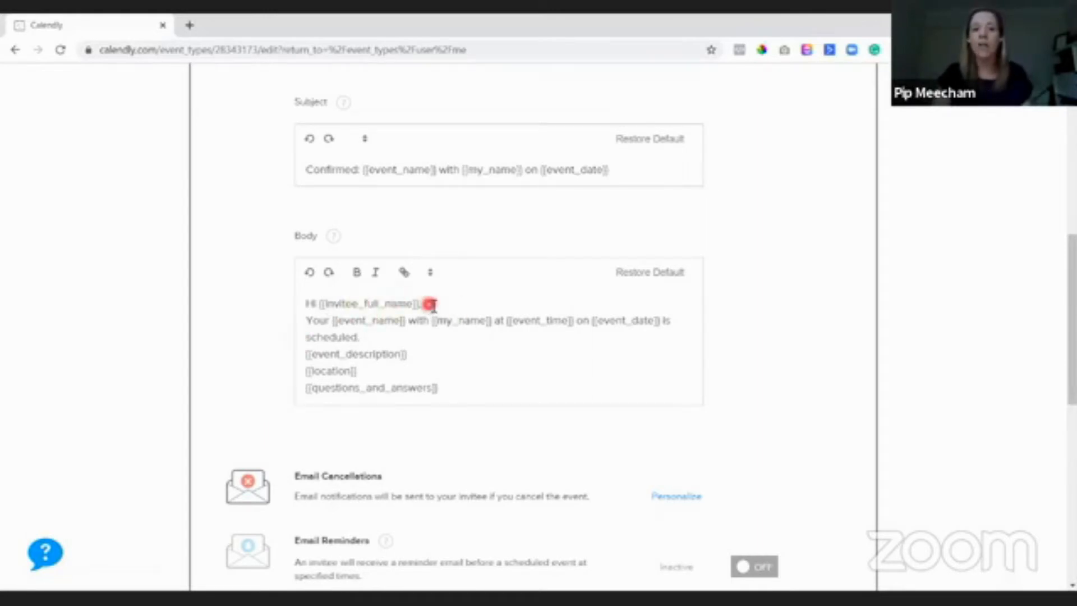
- Replace the [[invitee_full_name]] greeting with 'Hi [[invitee_first_name]]'
drag(430, 304, 319, 304)
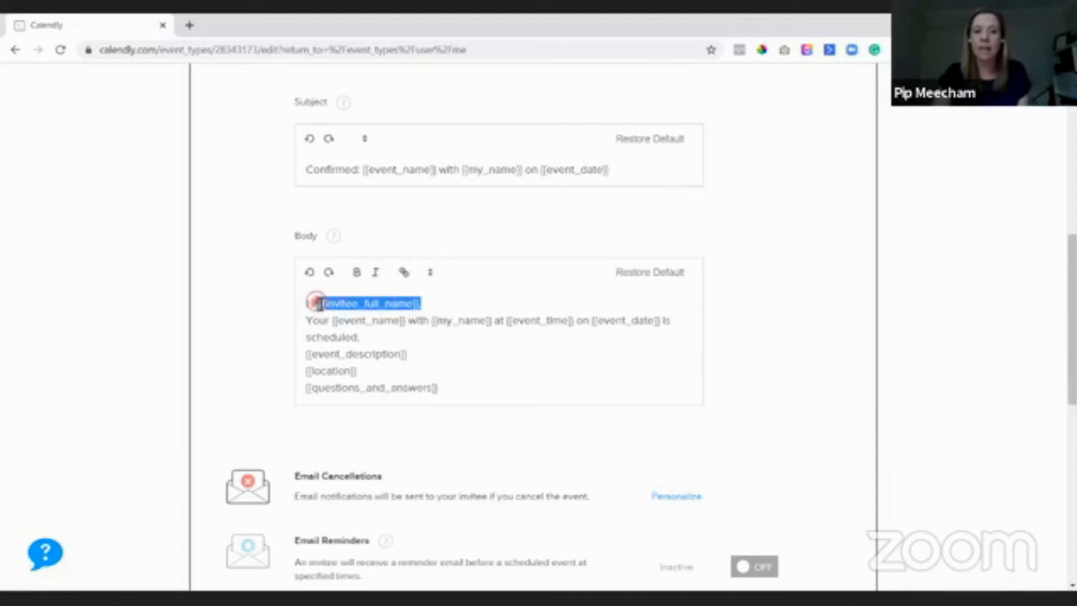
text(Hi)
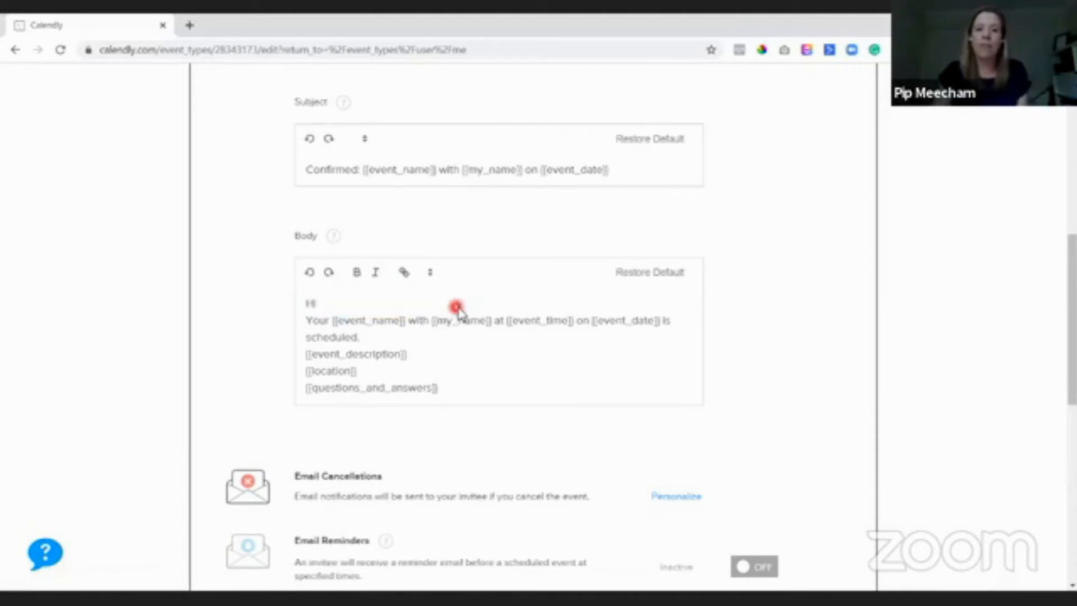
click(430, 275)
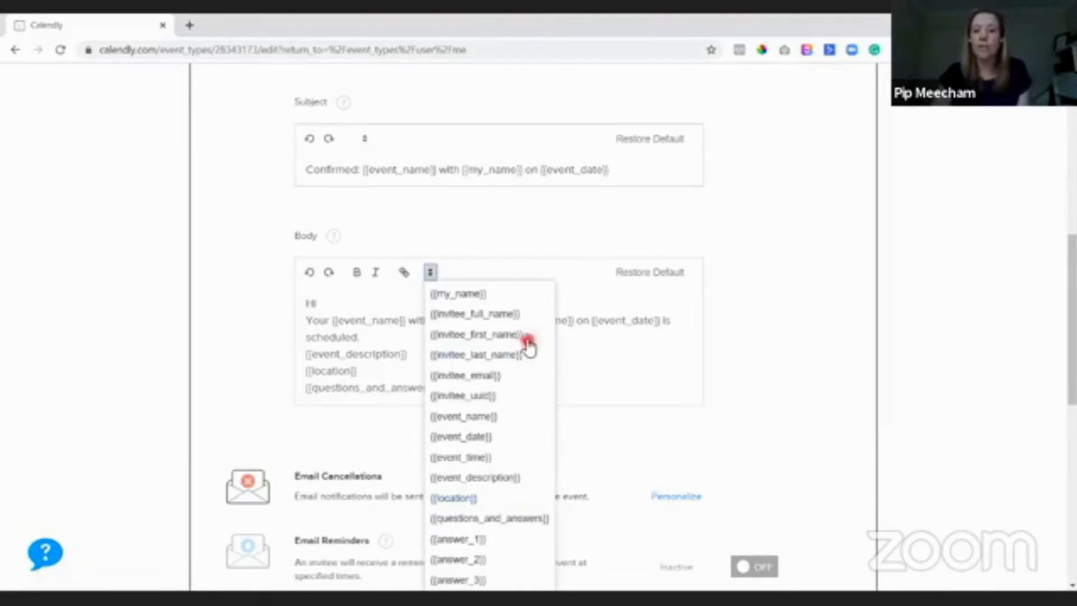
click(443, 336)
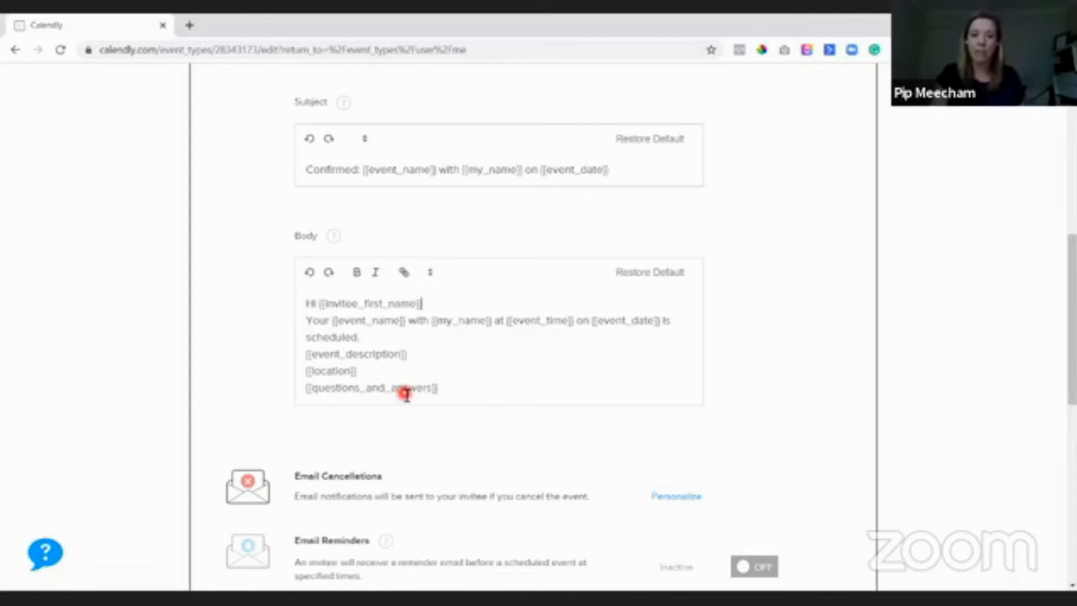
- Add blank lines after the greeting and after the scheduled sentence
key(Return)
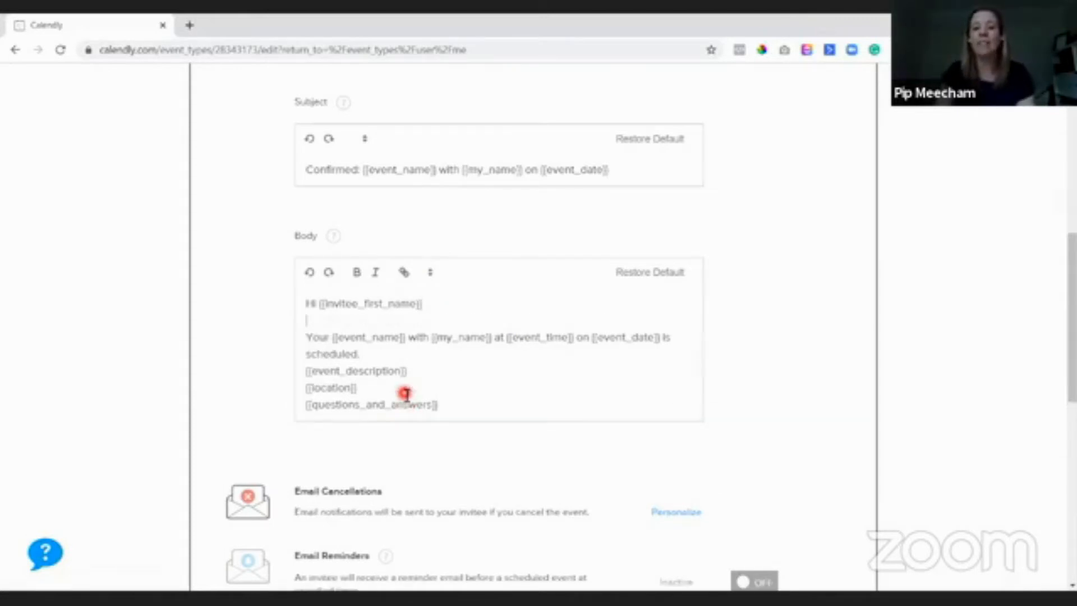
click(402, 358)
key(Return)
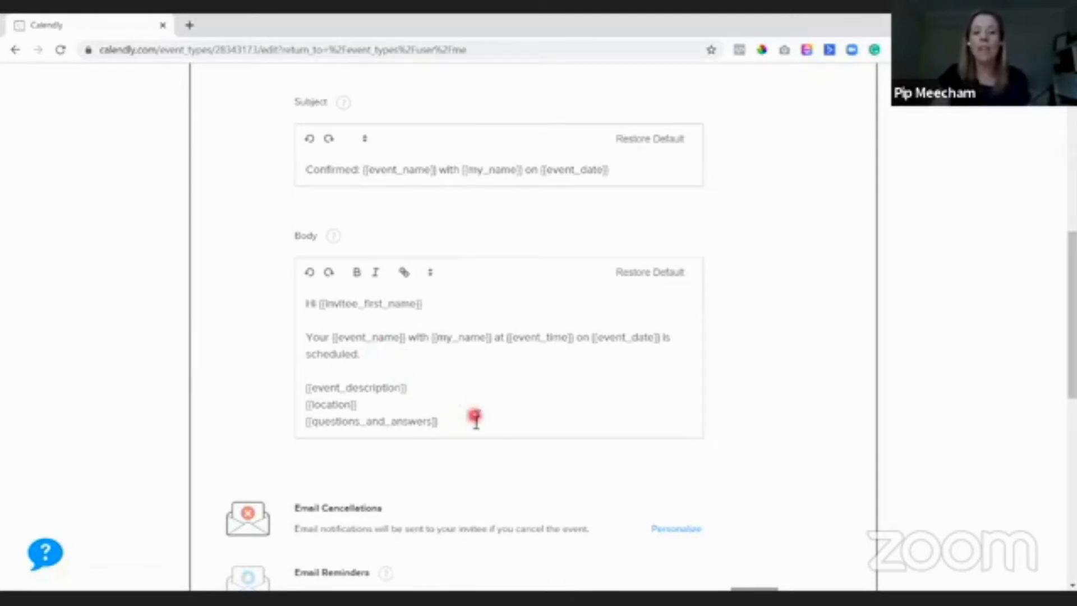
drag(443, 422, 294, 387)
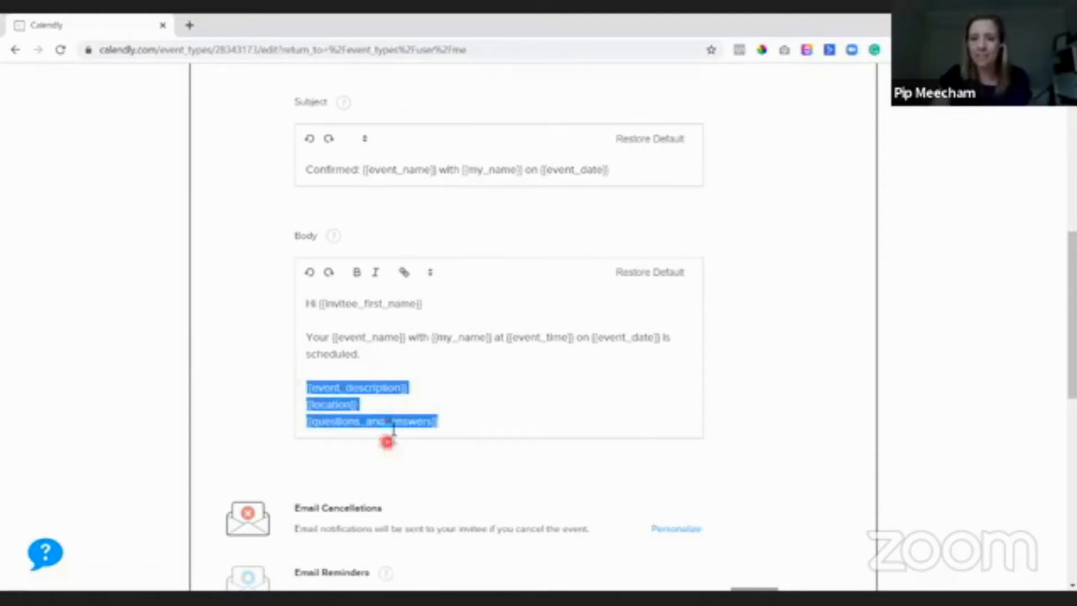
click(454, 429)
drag(455, 429, 281, 421)
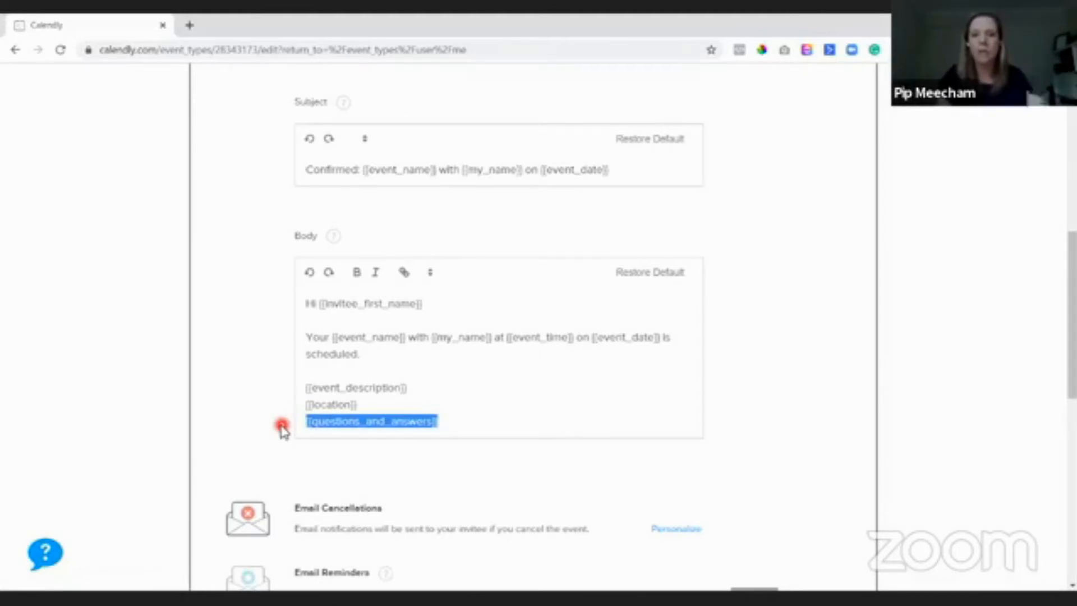
drag(456, 422, 287, 397)
click(404, 386)
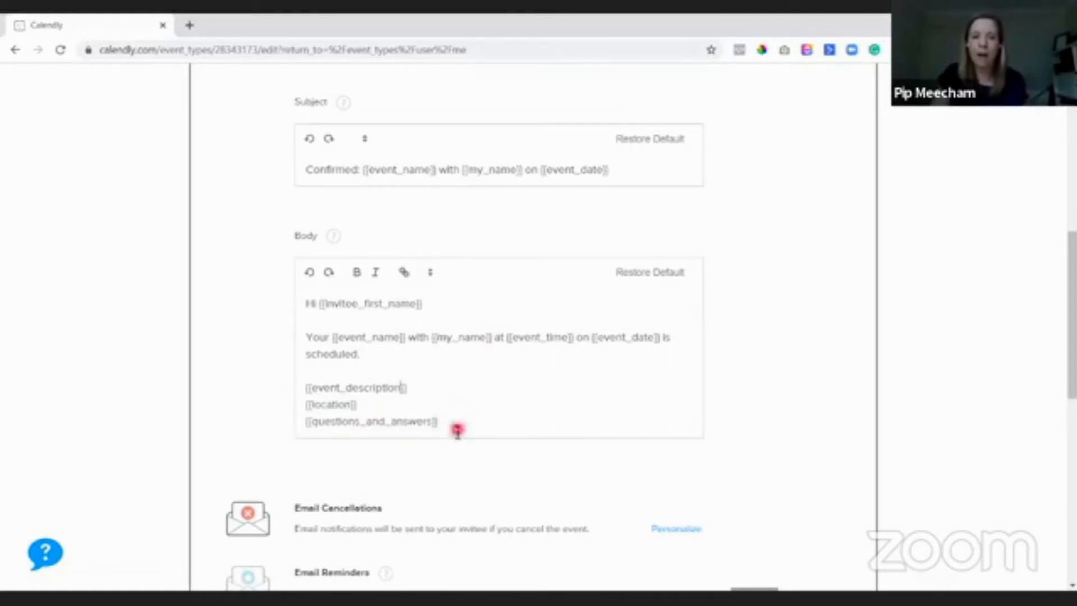
drag(287, 397, 380, 408)
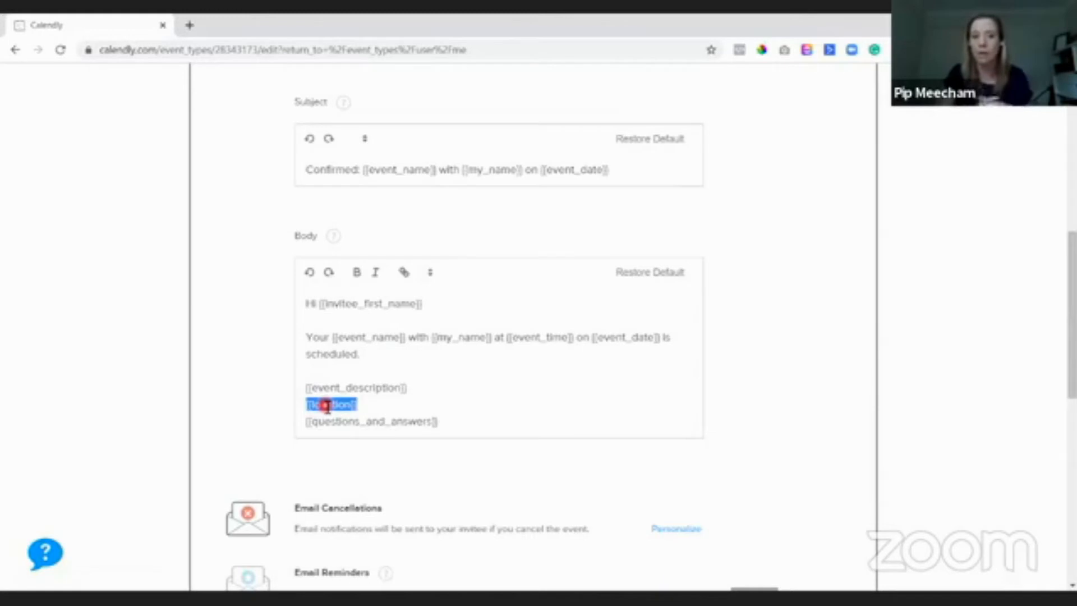
drag(440, 385, 305, 391)
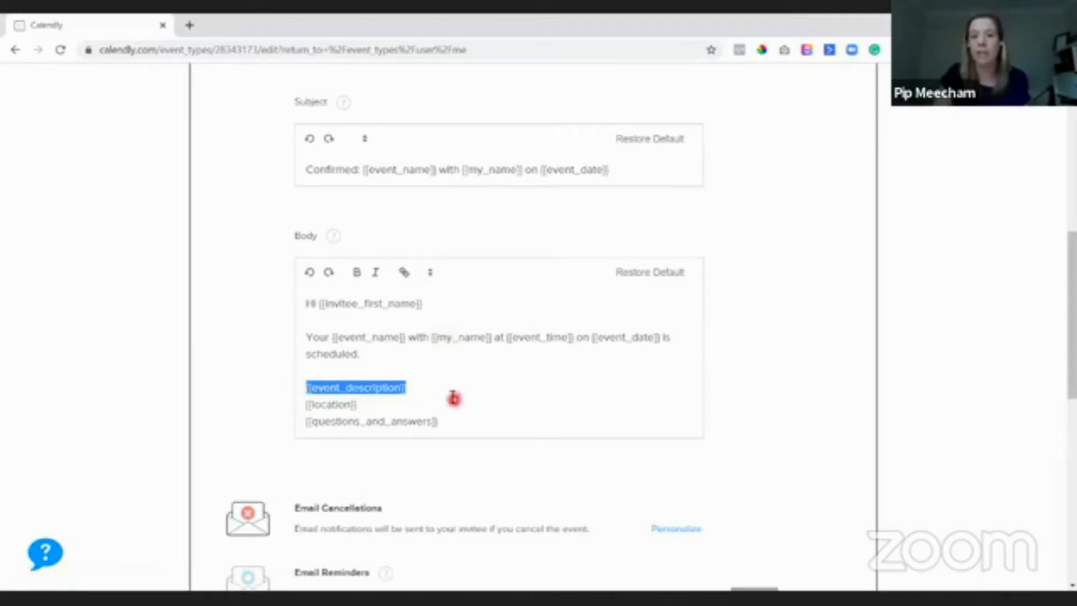
scroll(449, 381, down, 1)
- Append a 'Kind Regards' sign-off with the sender's name, e-mail address and phone number
click(482, 355)
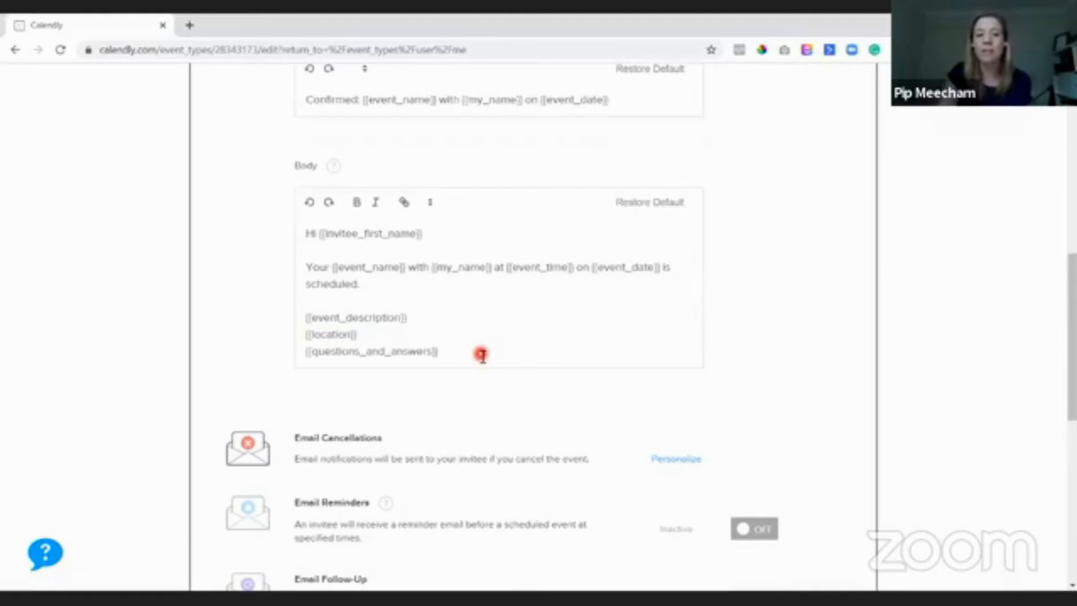
key(Return)
key(Return)
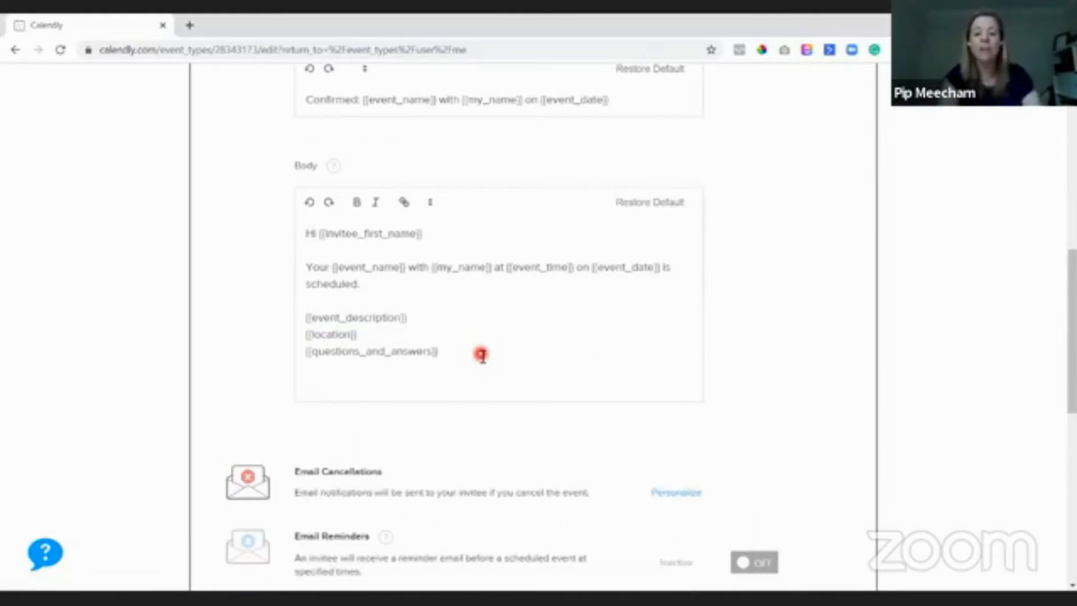
key(BackSpace)
key(BackSpace)
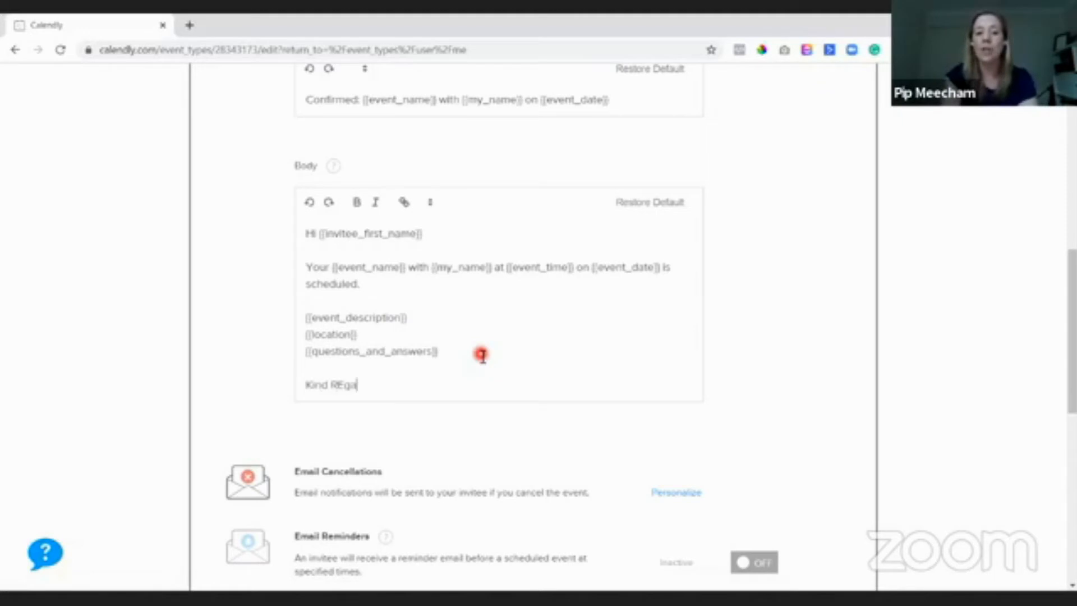
key(BackSpace)
key(BackSpace)
key(Return)
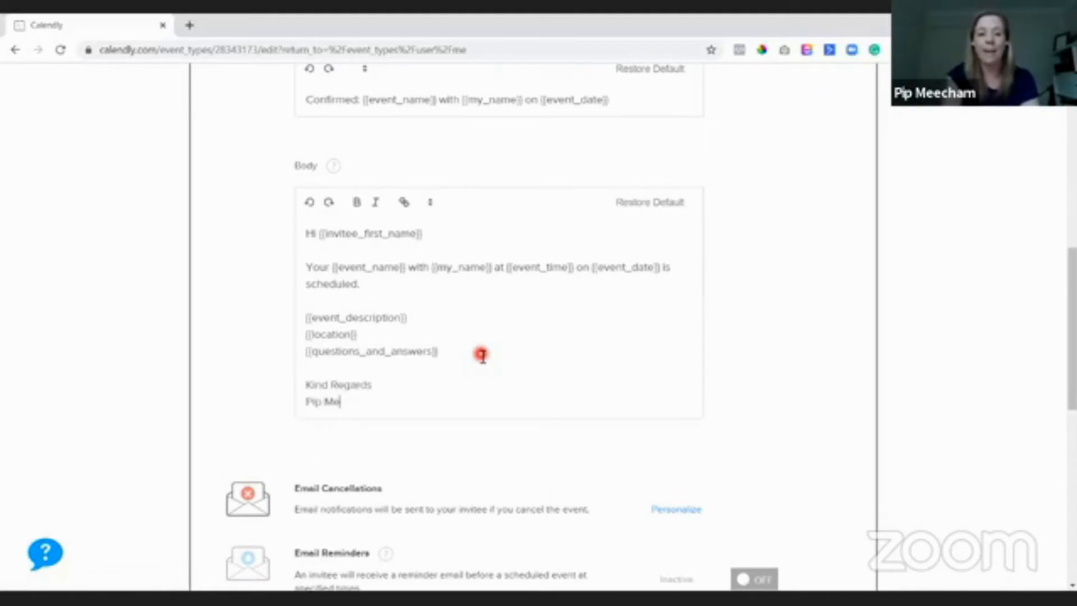
key(Return)
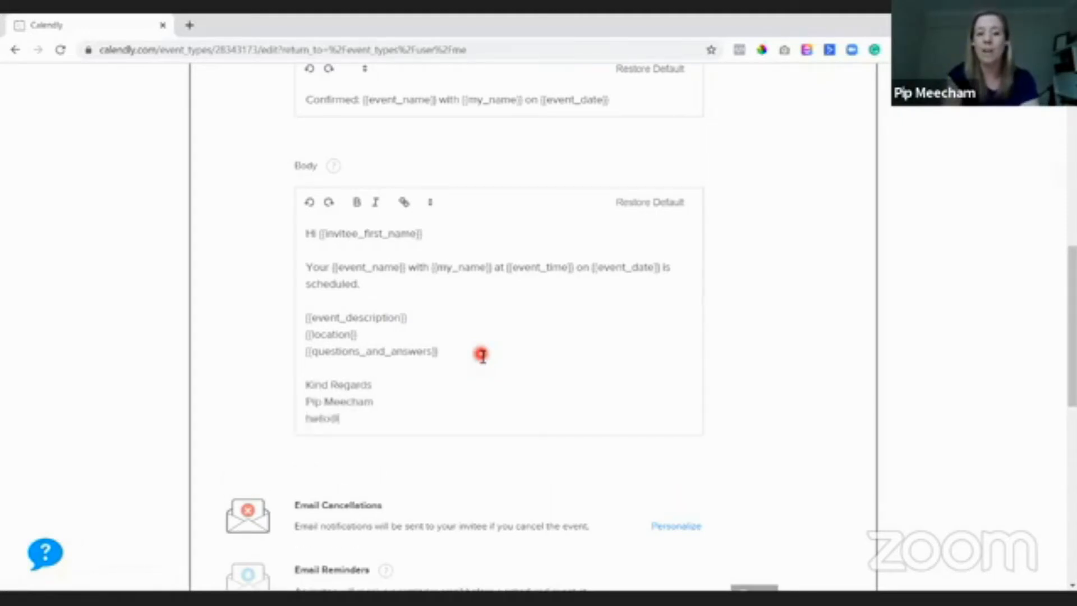
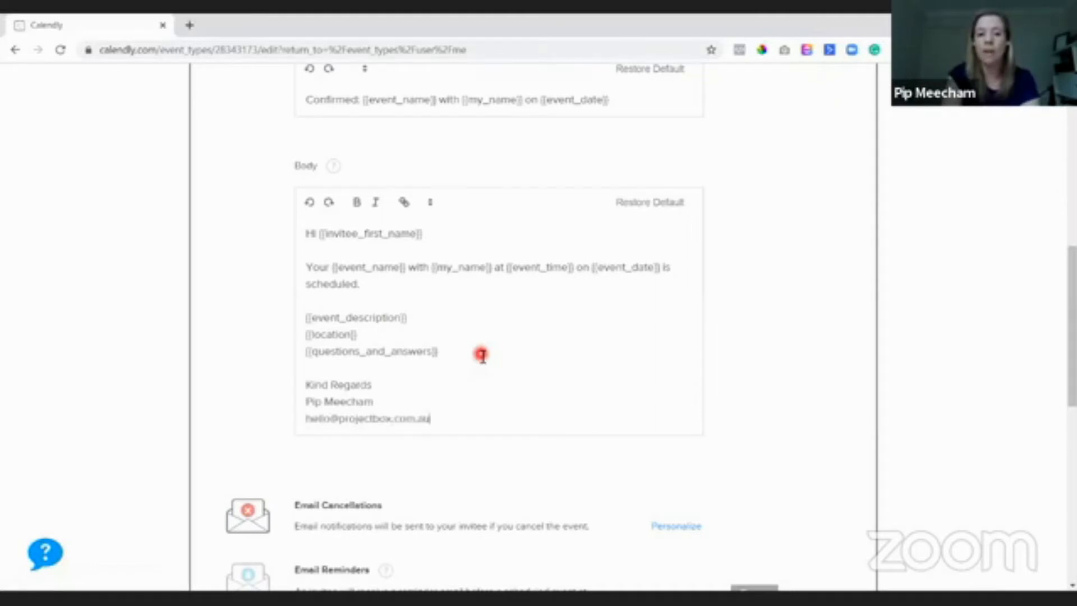
key(Return)
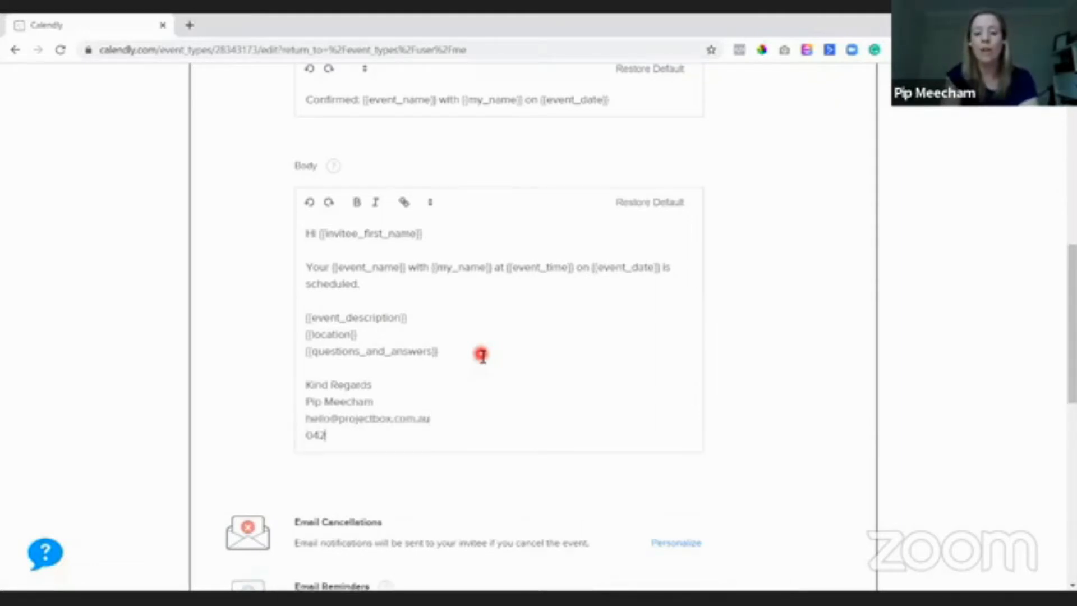
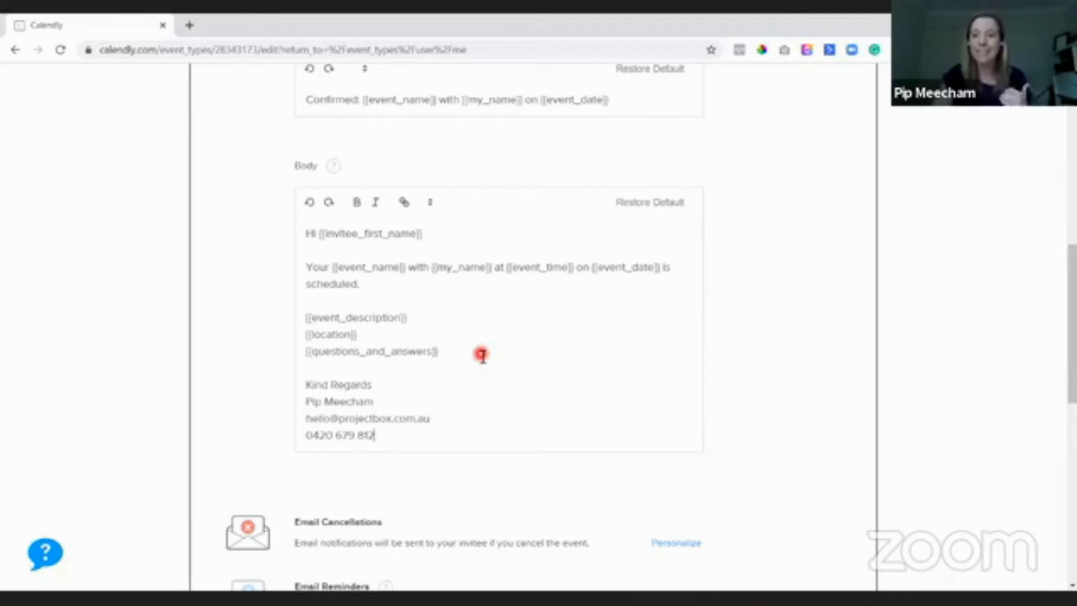
- Delete the event description, location and questions placeholder lines from the email body
drag(471, 355, 302, 314)
key(BackSpace)
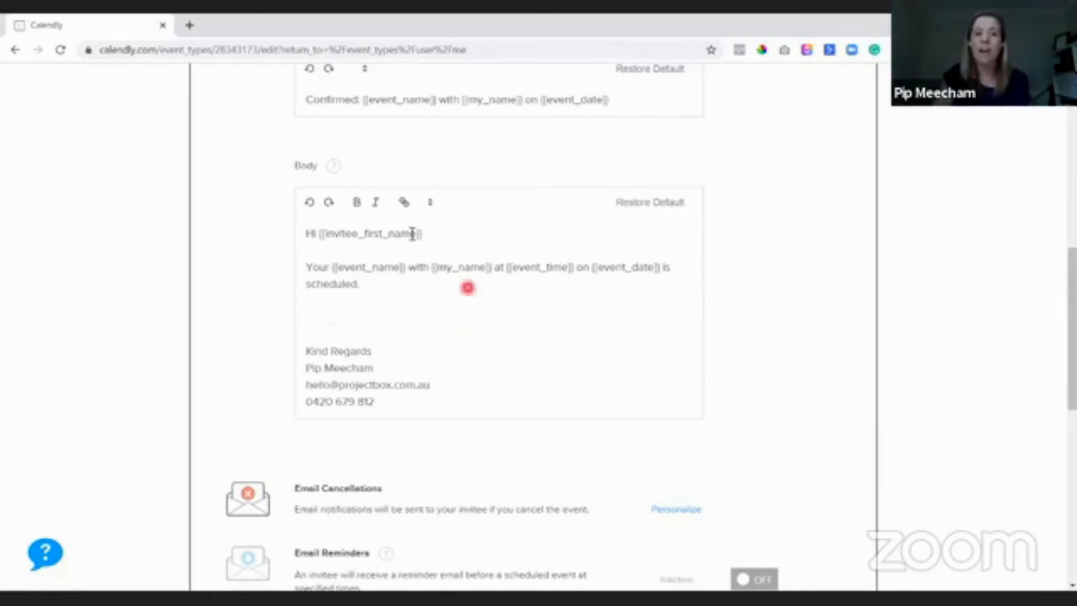
drag(340, 238, 443, 239)
click(444, 246)
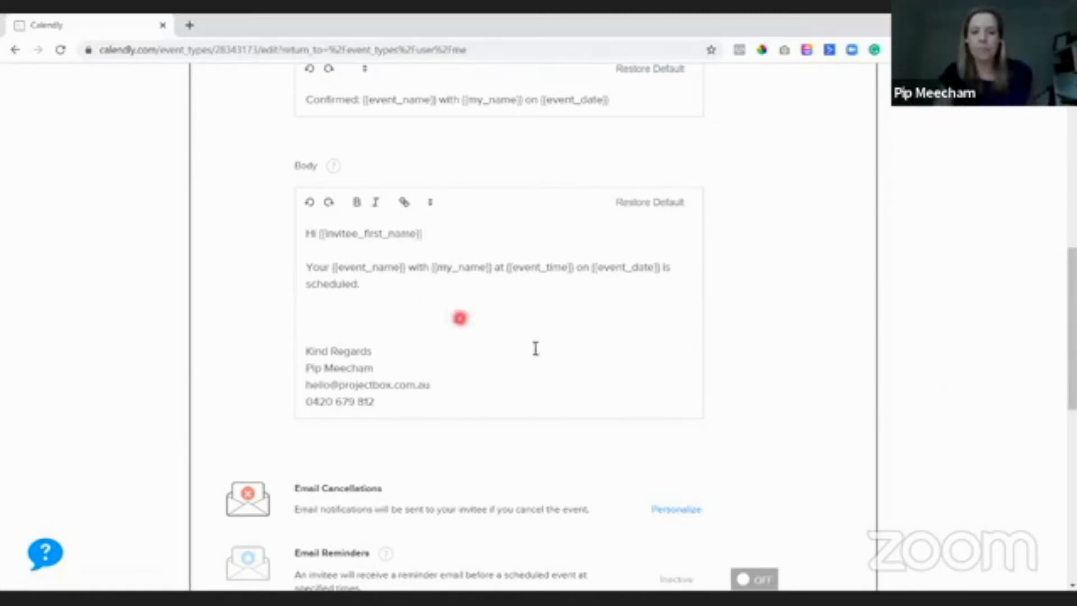
scroll(705, 344, down, 1)
scroll(706, 345, down, 3)
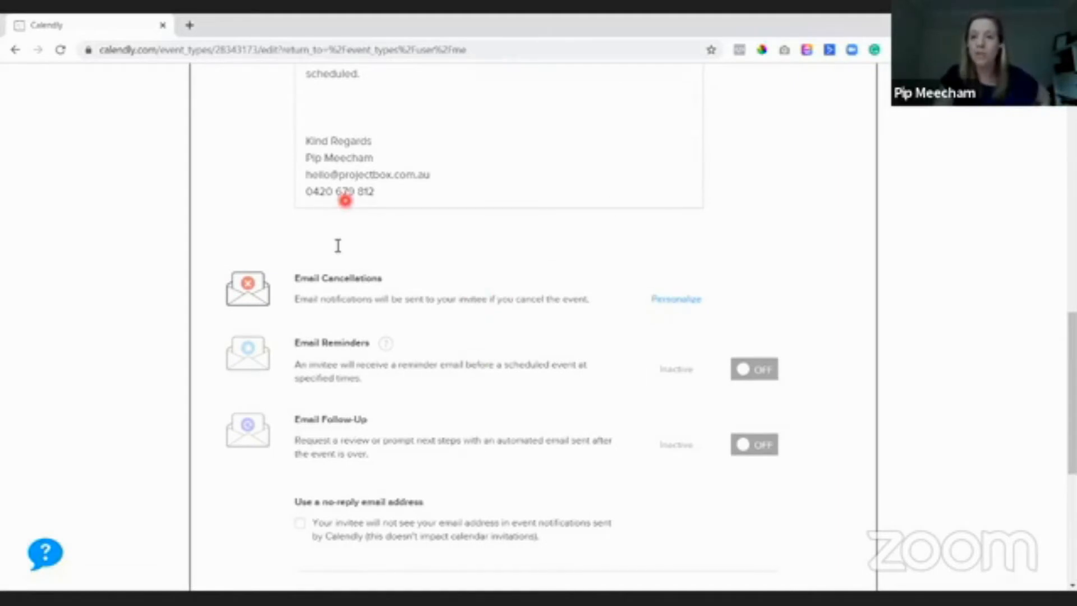
scroll(508, 349, up, 10)
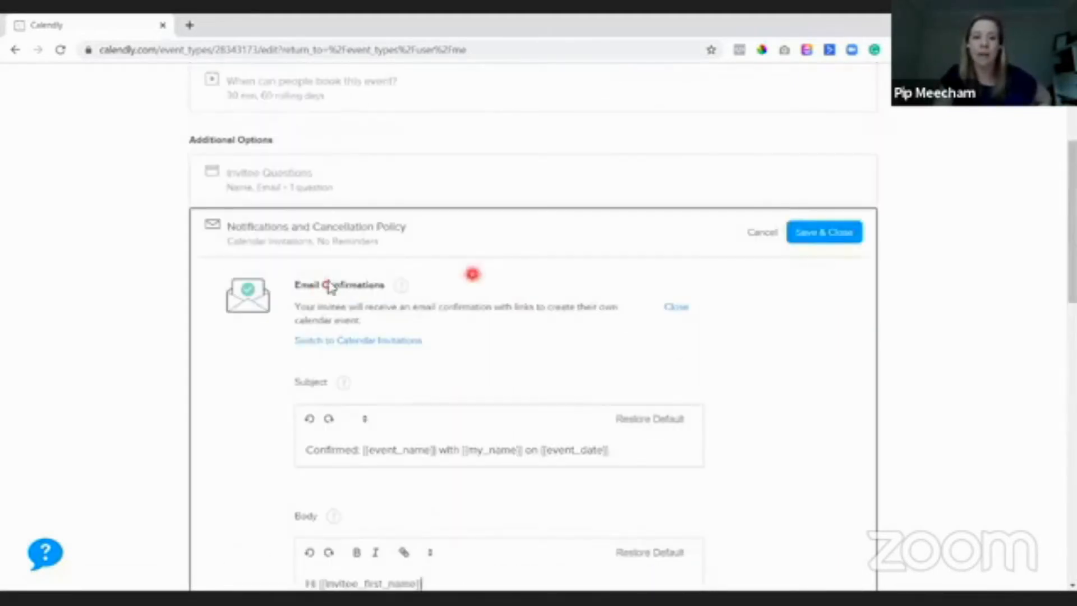
click(676, 307)
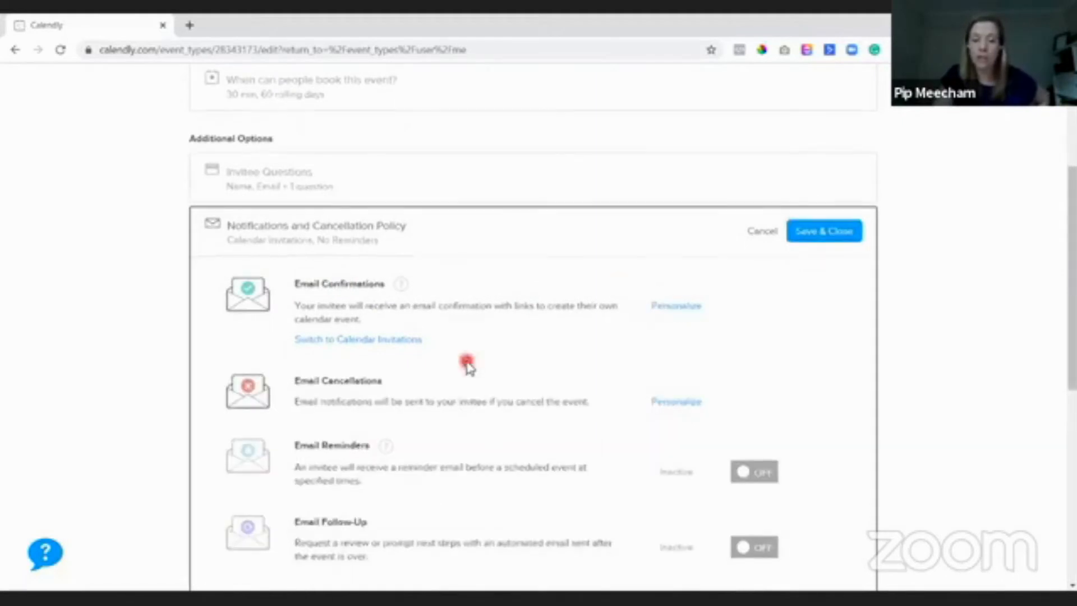
scroll(470, 368, down, 3)
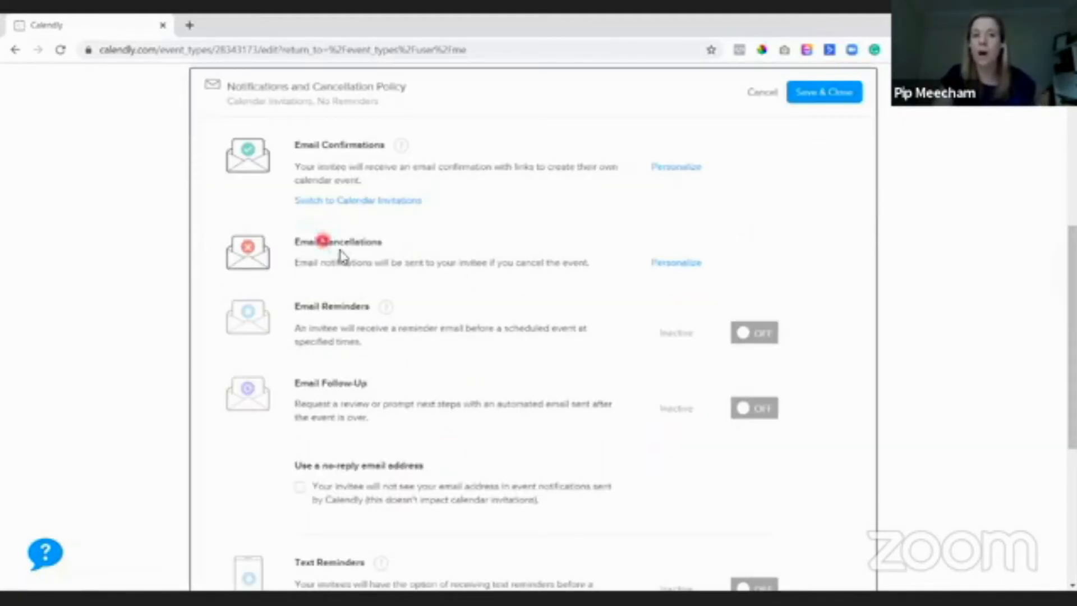
click(664, 264)
scroll(561, 365, down, 3)
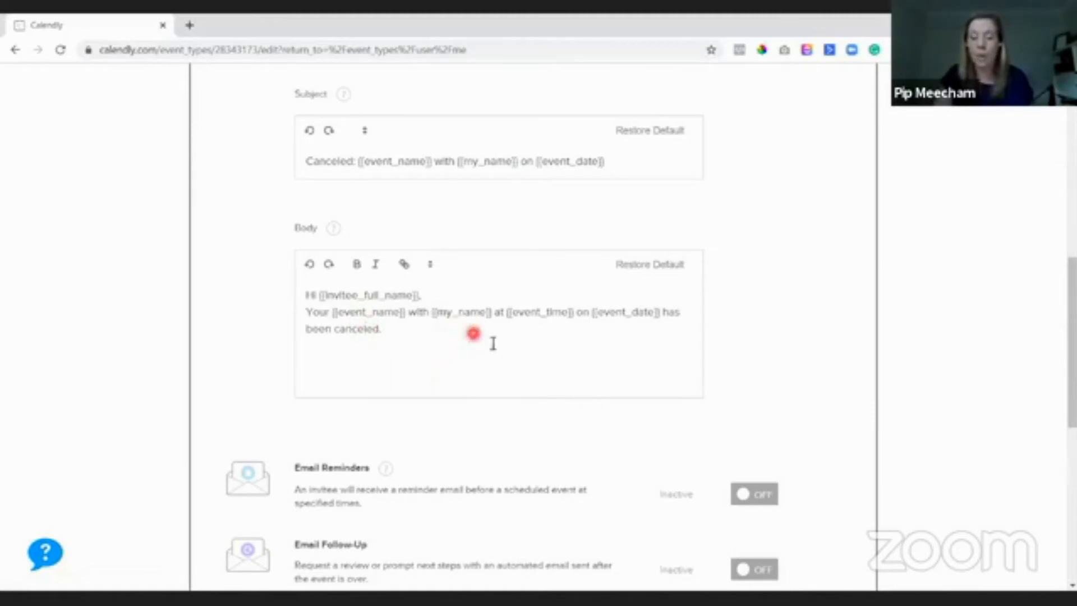
click(461, 334)
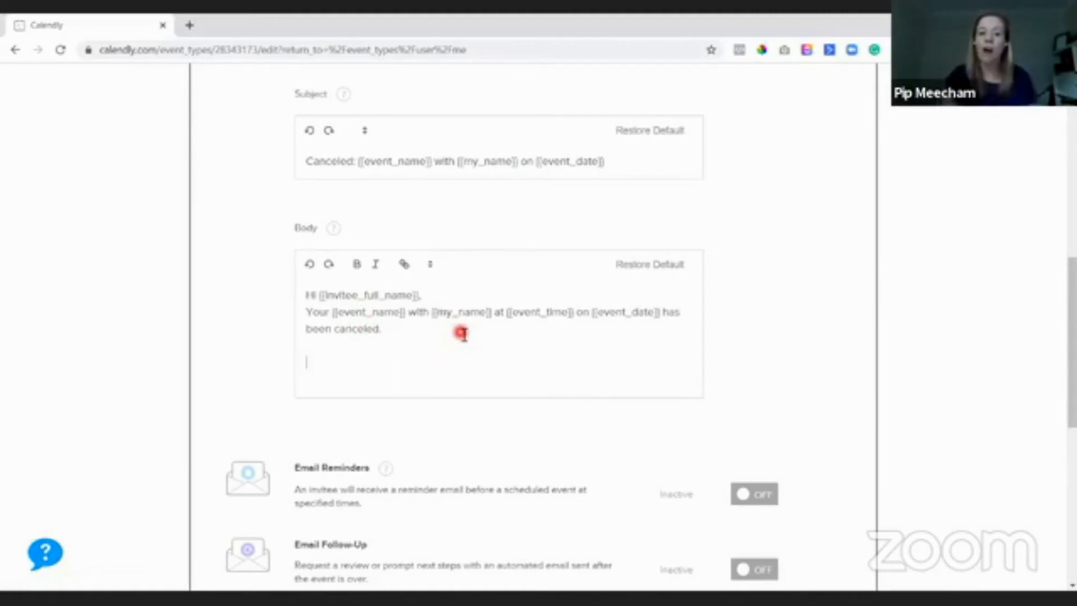
key(Return)
key(Return)
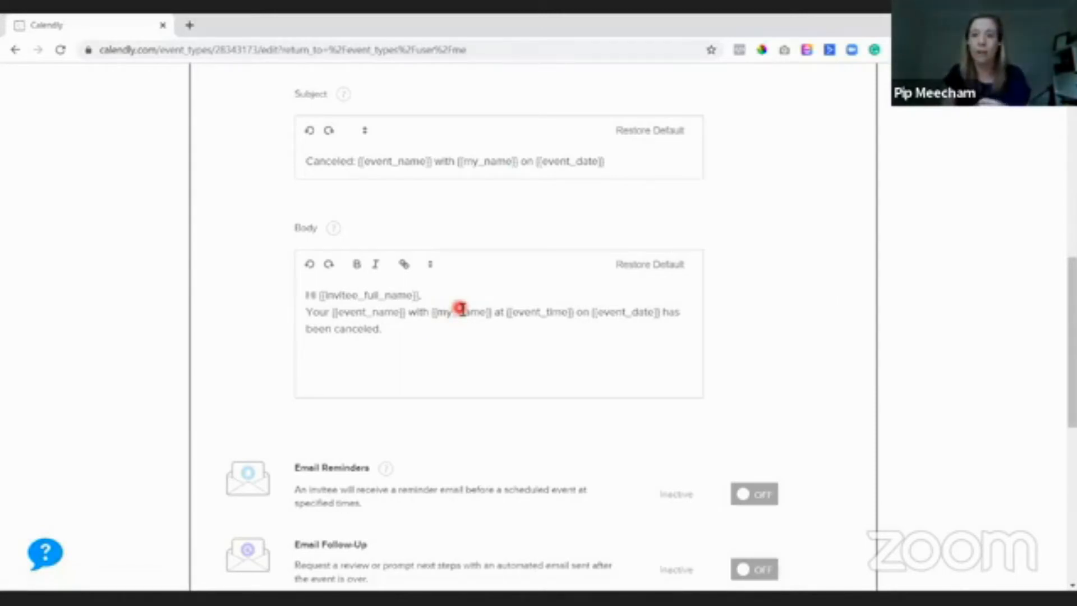
scroll(494, 295, down, 5)
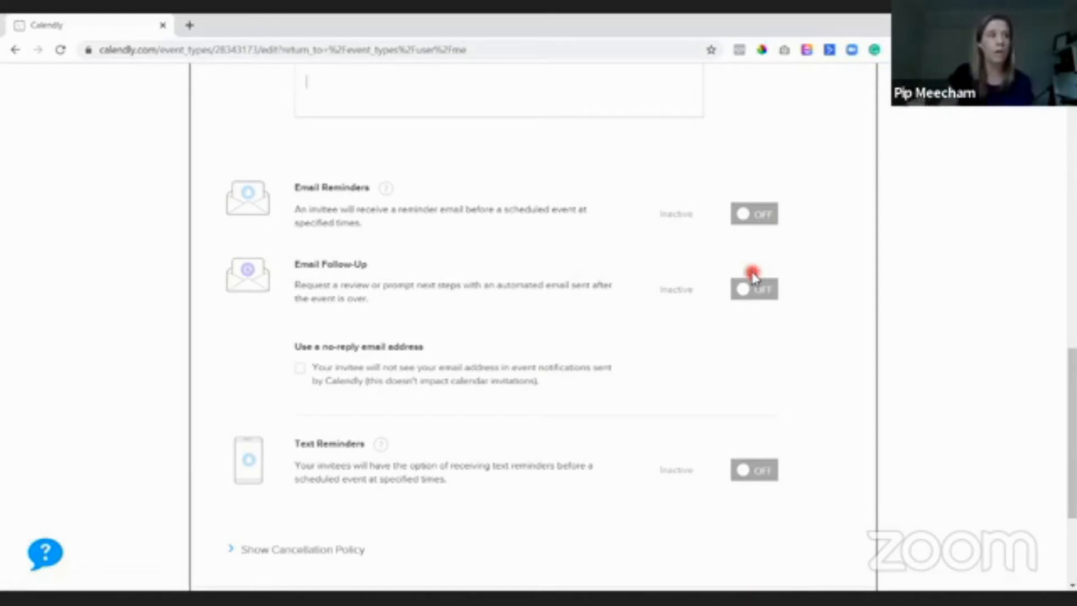
- Turn on invitee email reminders and add a second reminder, both 24 hours before the event
click(758, 216)
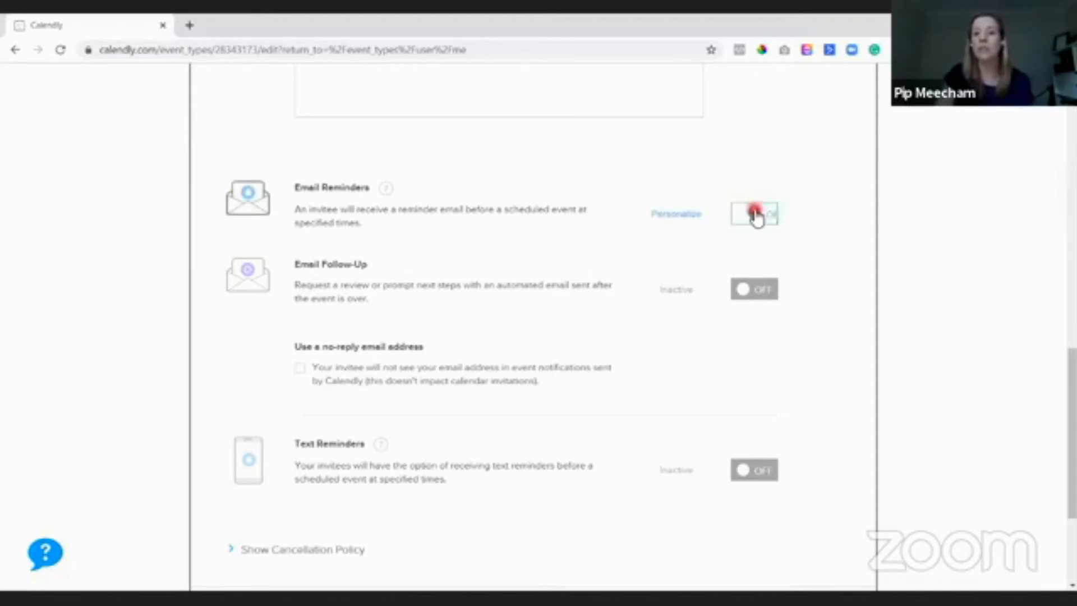
click(679, 215)
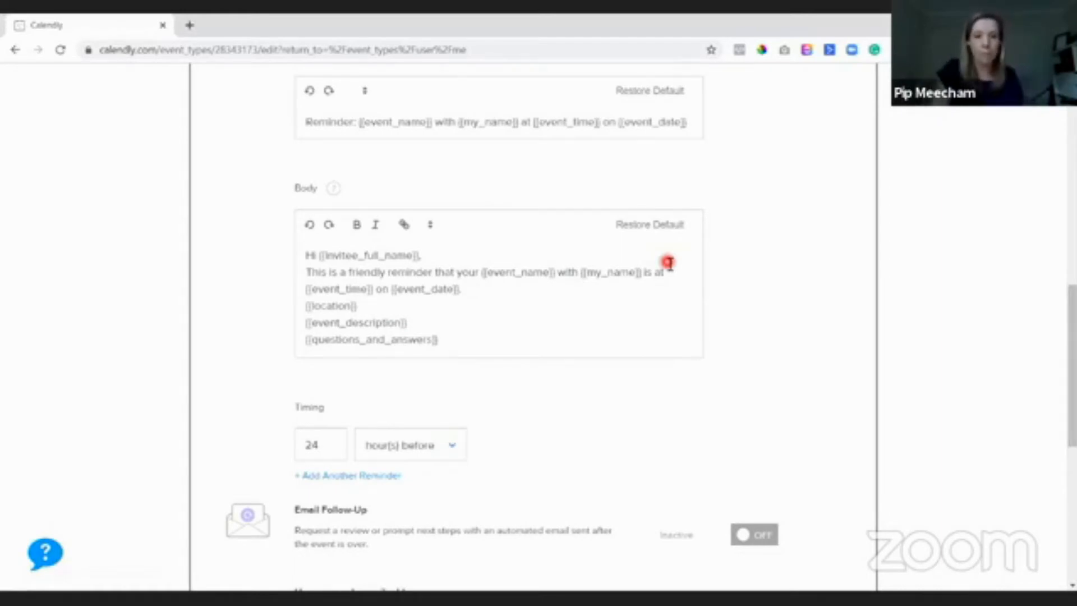
drag(343, 255, 422, 255)
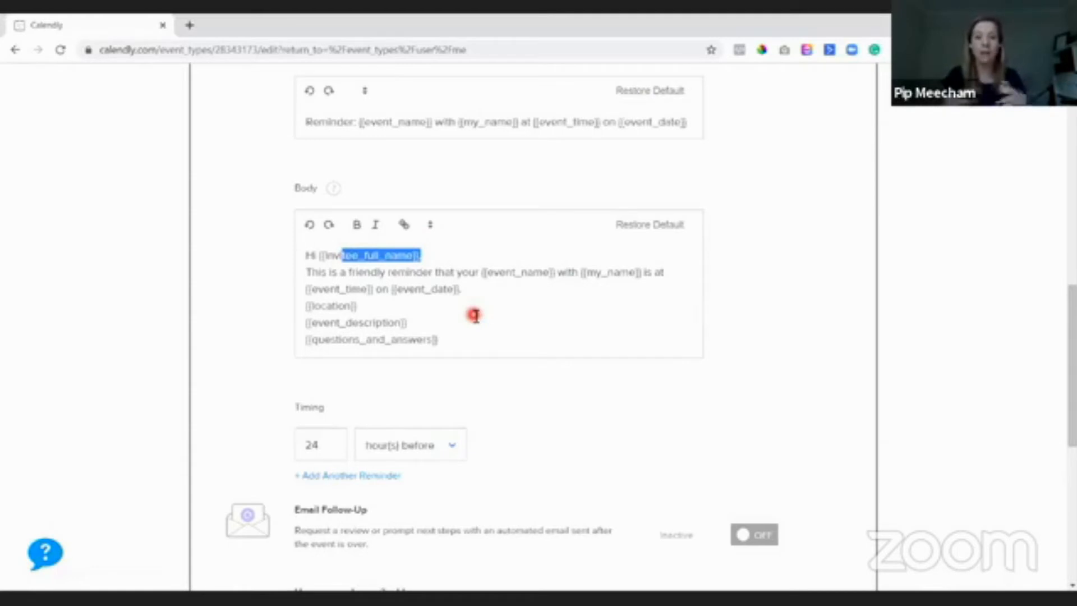
scroll(418, 372, down, 1)
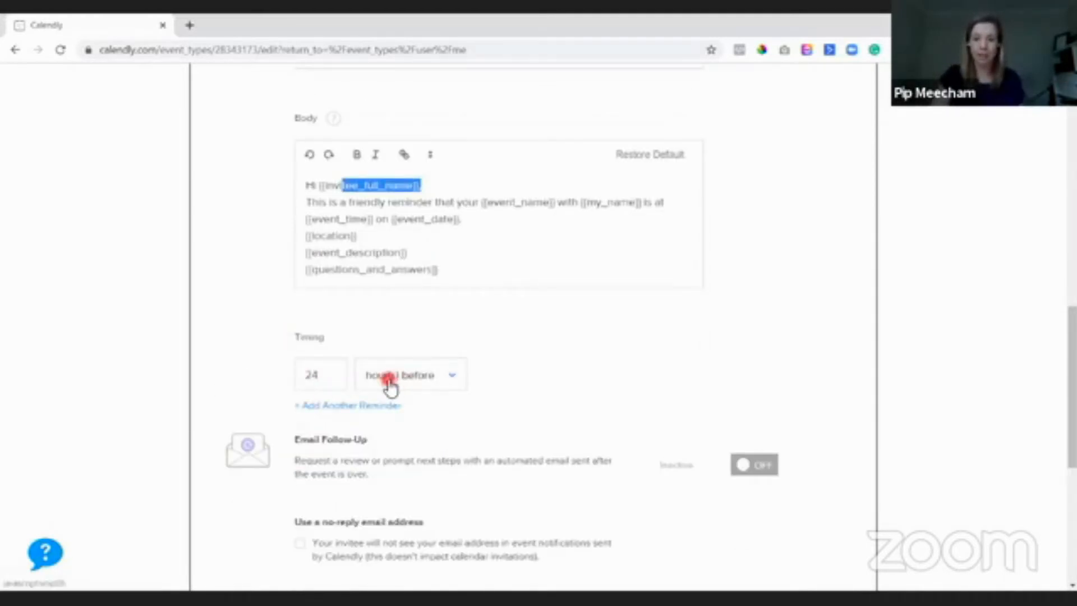
click(351, 406)
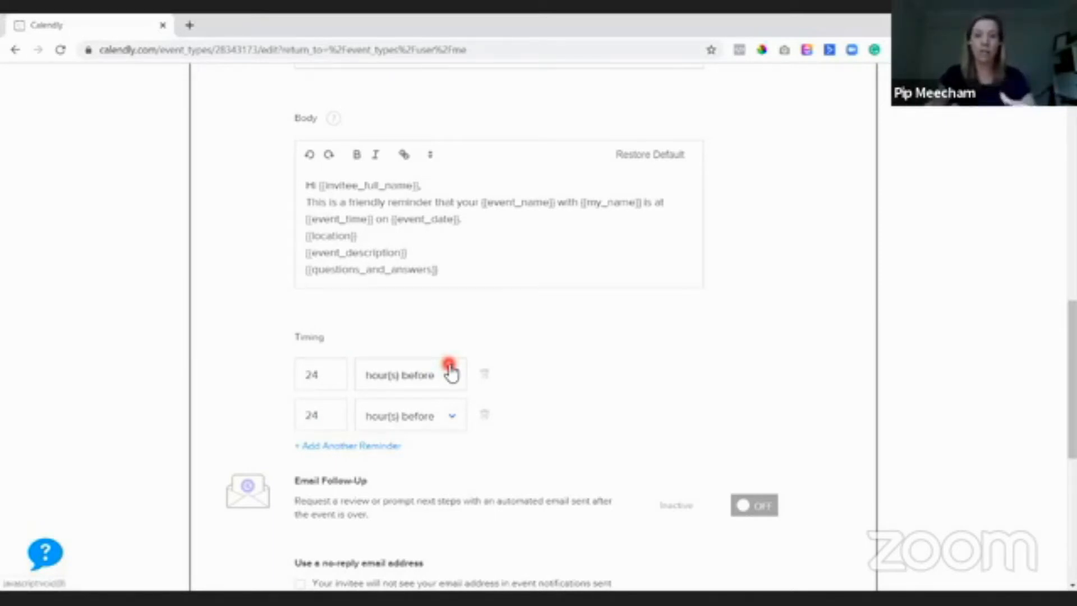
scroll(735, 288, down, 4)
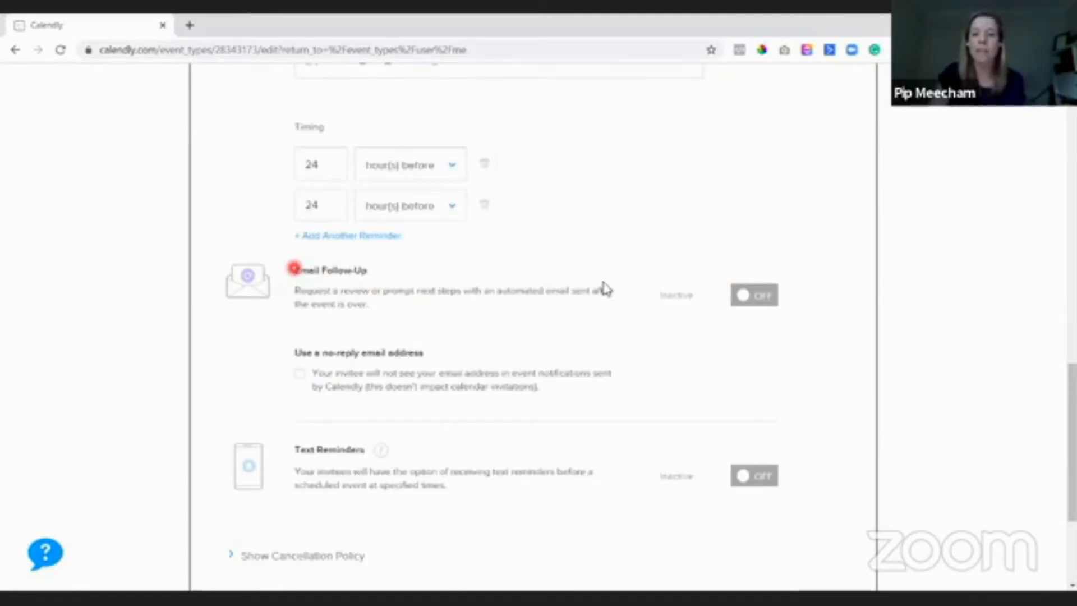
- Enable Email Follow-Up and review its thank-you subject, body and 1-hour-after timing
click(750, 297)
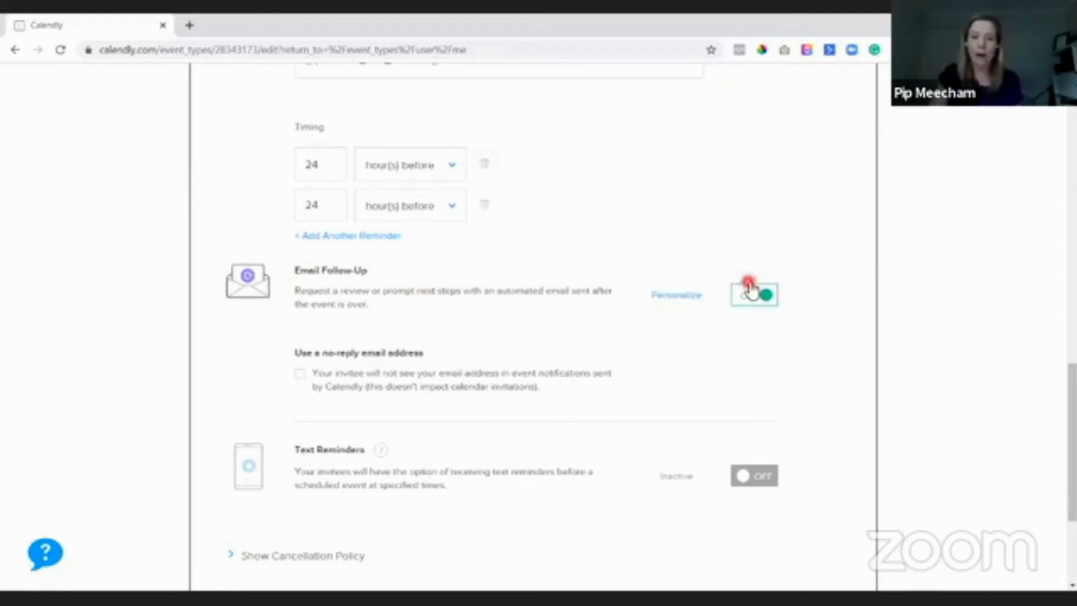
click(676, 297)
scroll(642, 337, down, 2)
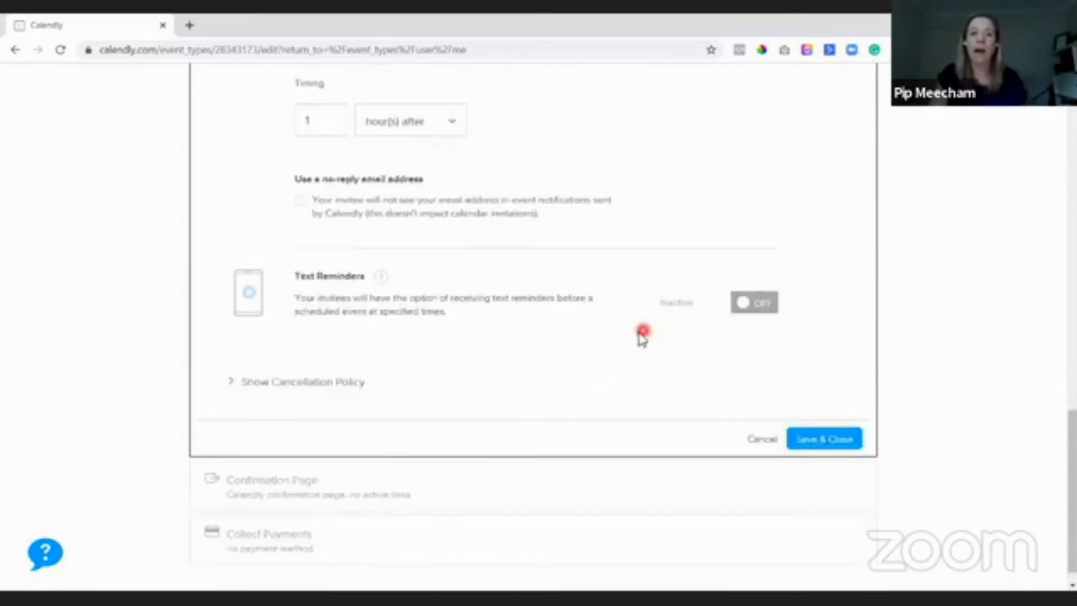
scroll(501, 365, up, 8)
scroll(379, 385, down, 2)
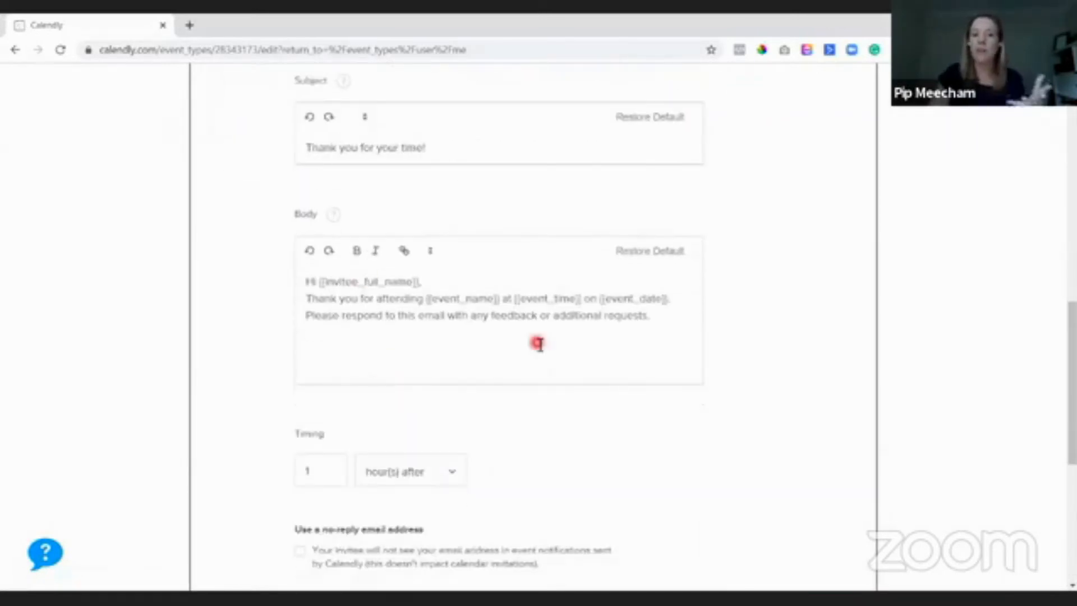
scroll(361, 365, down, 1)
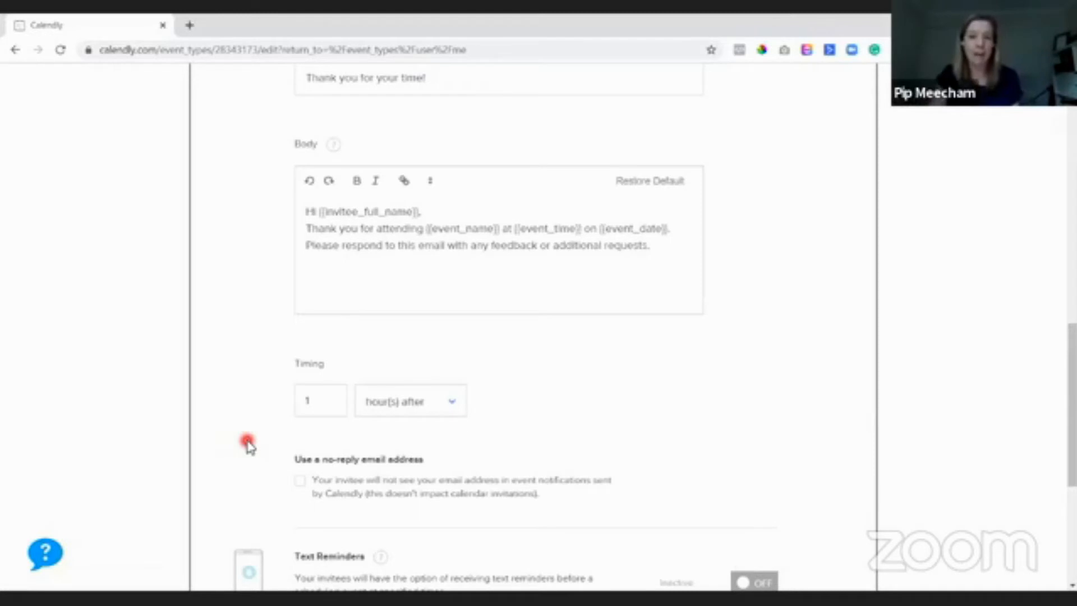
scroll(510, 483, down, 5)
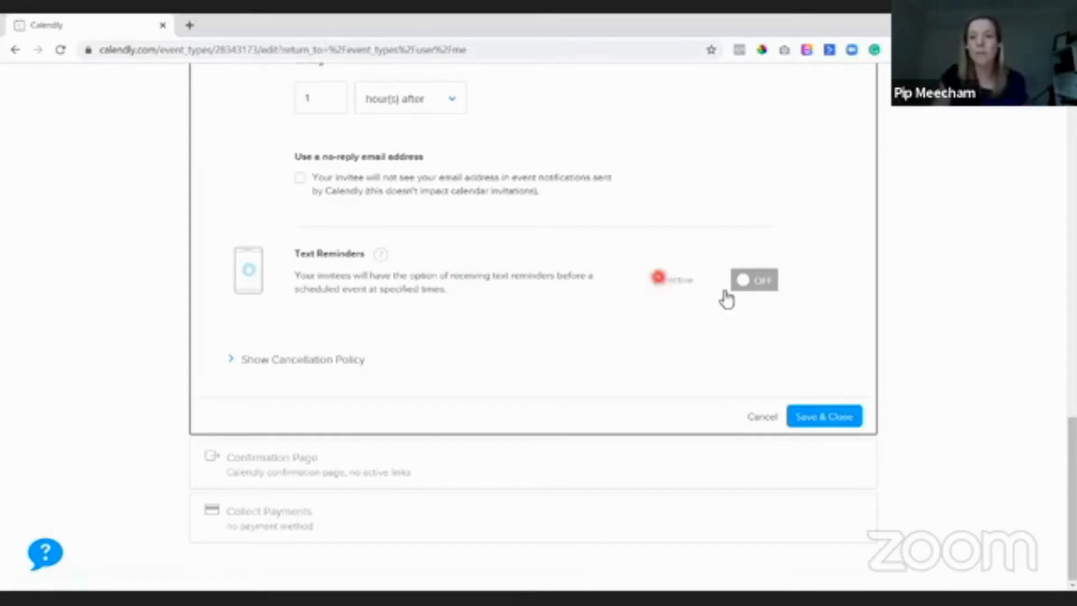
- Enable Text Reminders and review the text message with its 24-hours-before timing
click(775, 283)
click(678, 280)
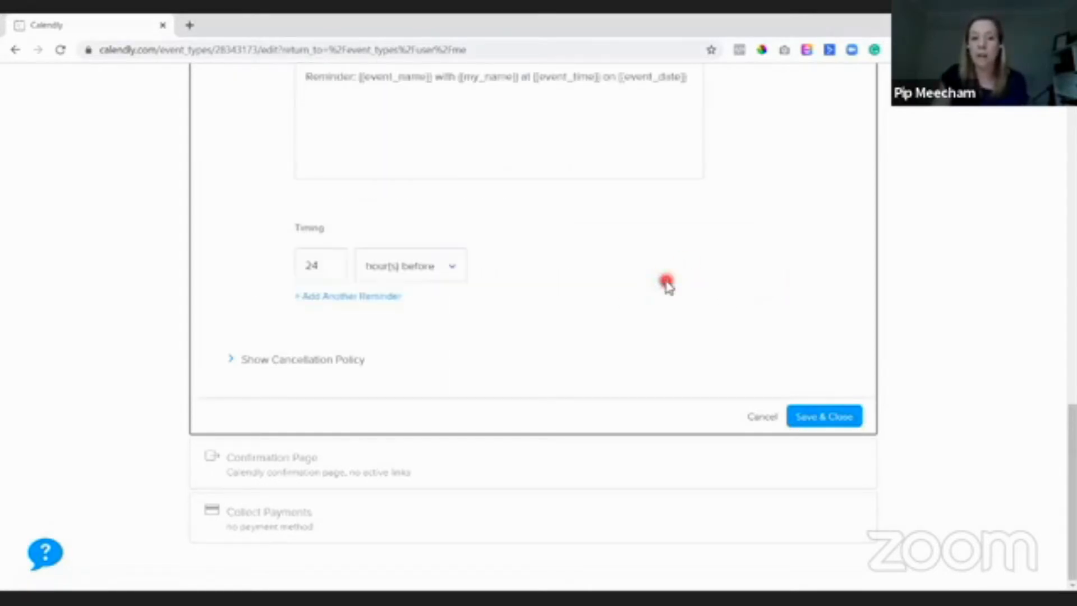
scroll(533, 314, up, 3)
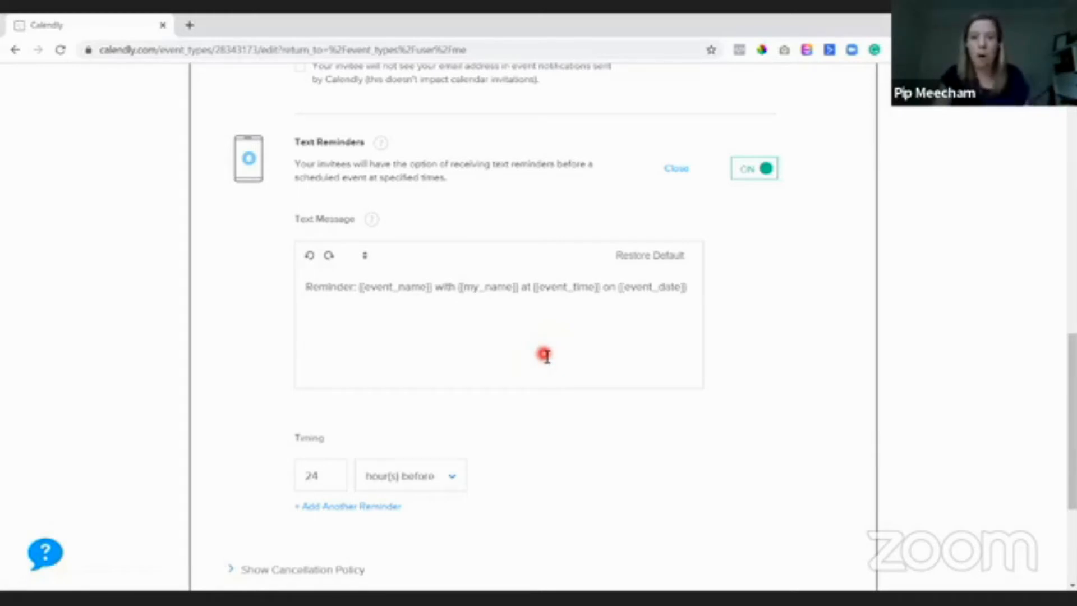
scroll(696, 397, up, 6)
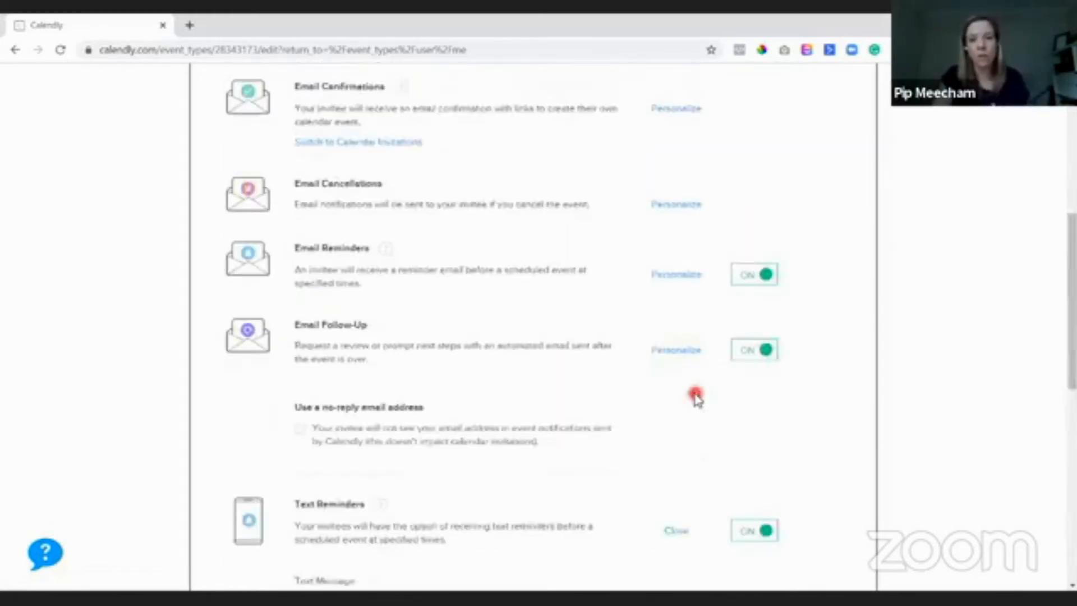
scroll(695, 397, up, 8)
scroll(695, 397, down, 3)
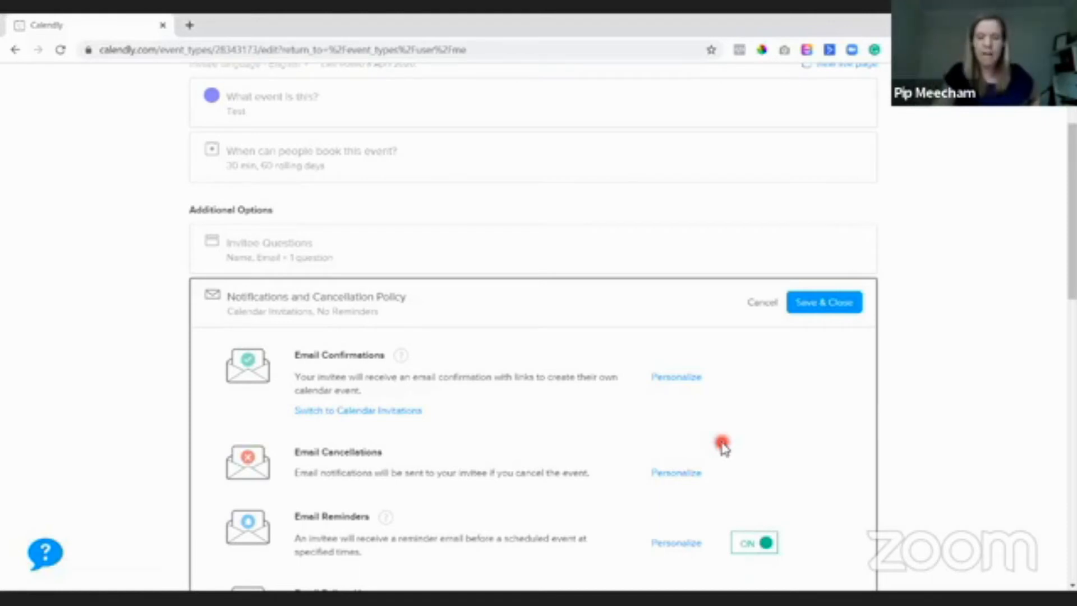
scroll(751, 401, down, 1)
scroll(755, 377, down, 15)
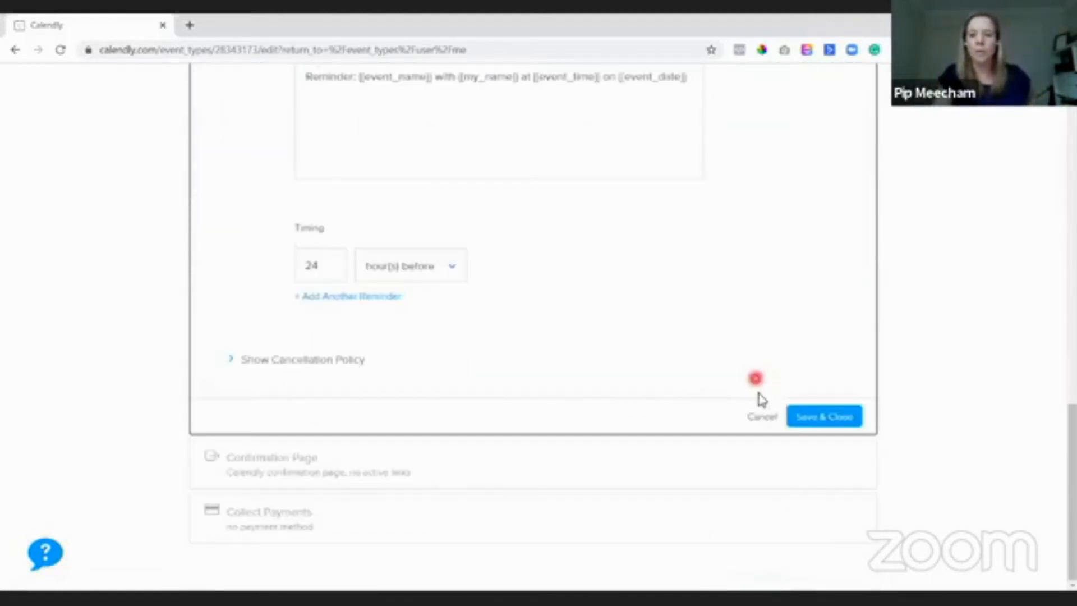
- Save & Close the notification settings, then begin adding a custom link on the Confirmation Page
click(817, 418)
click(303, 336)
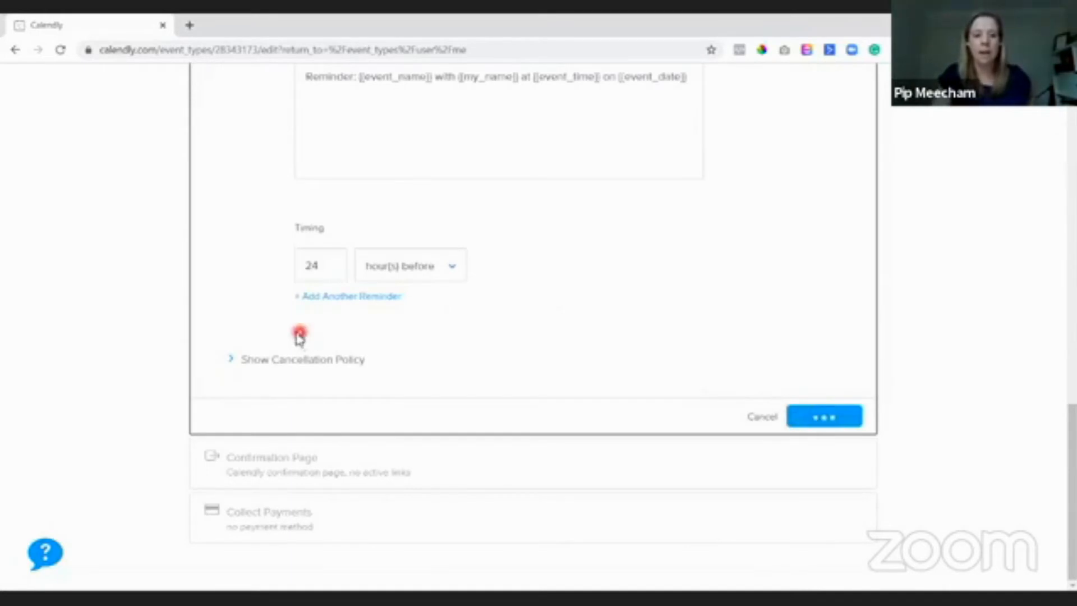
click(271, 471)
scroll(890, 368, down, 1)
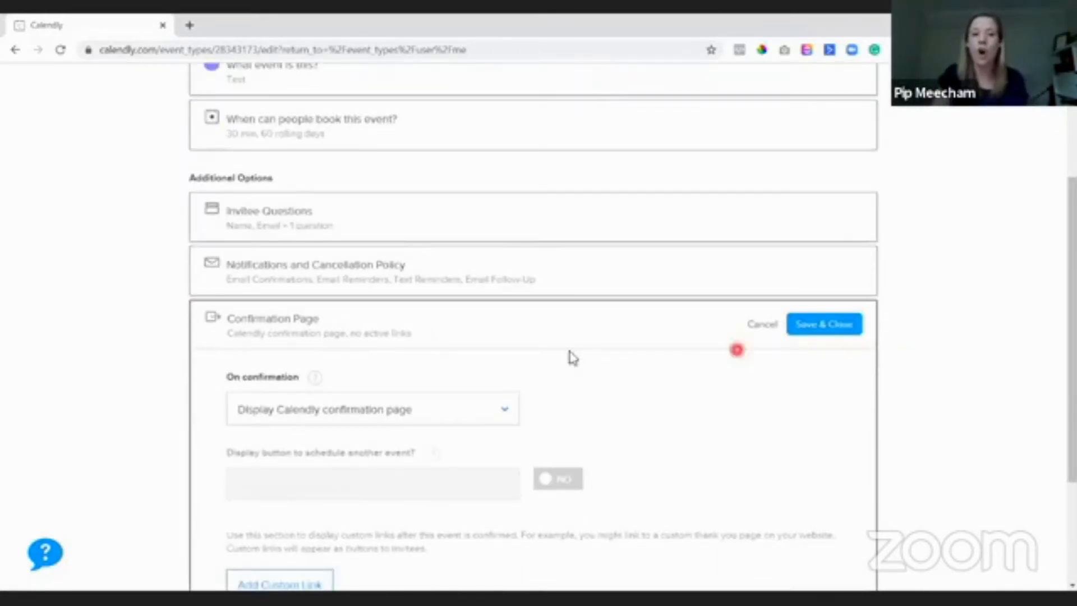
scroll(569, 355, down, 2)
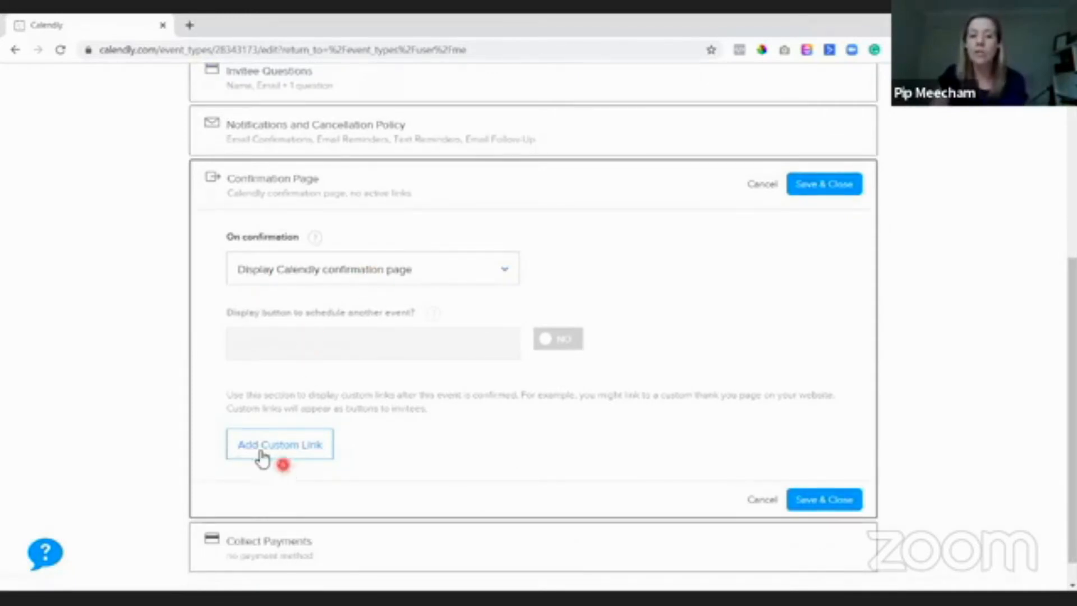
click(297, 446)
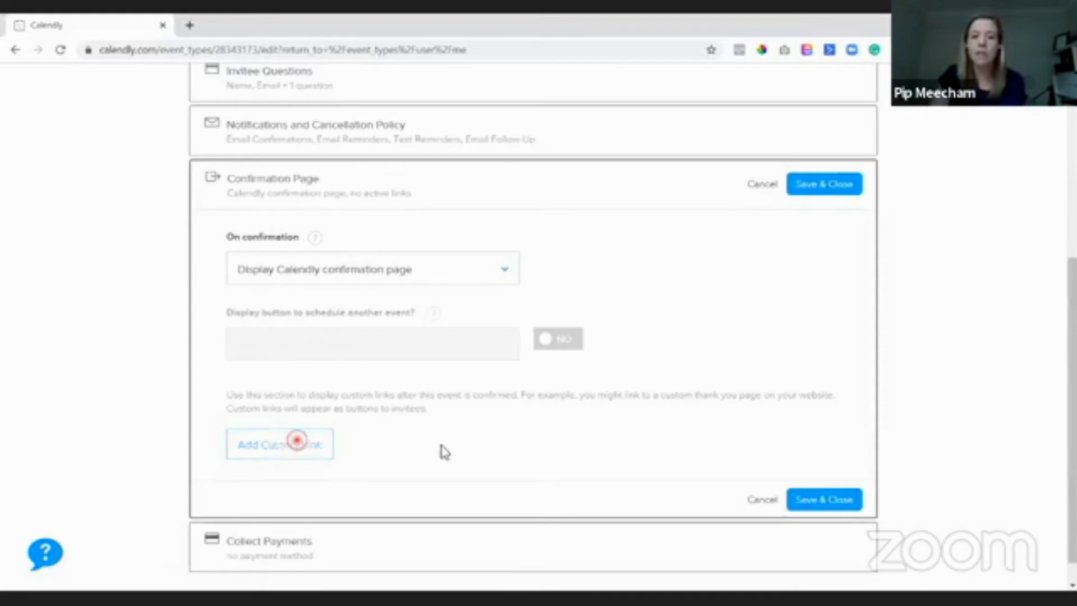
scroll(547, 436, down, 3)
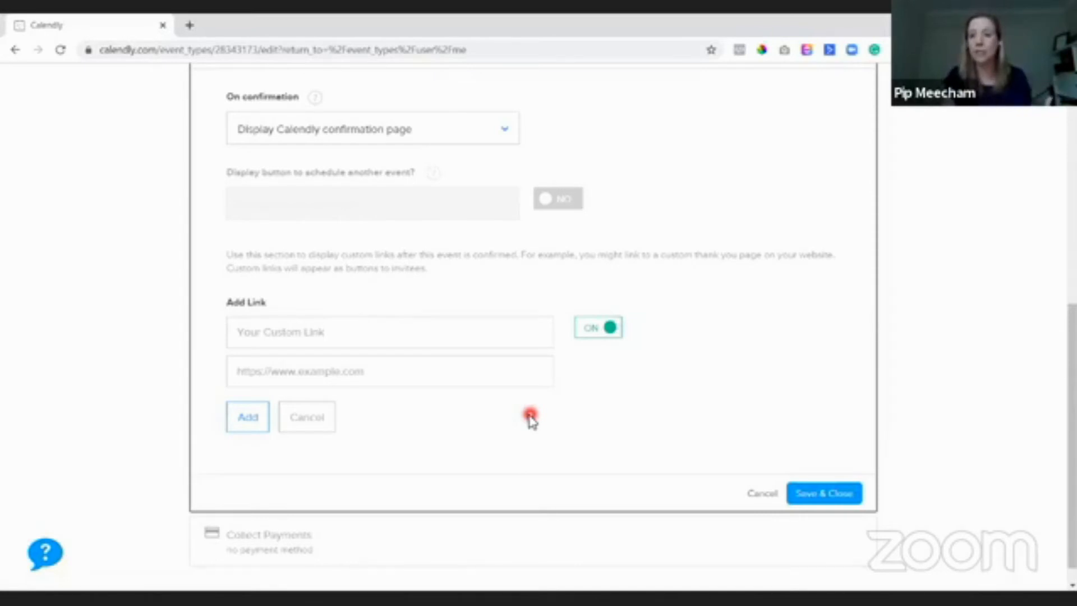
scroll(485, 344, up, 1)
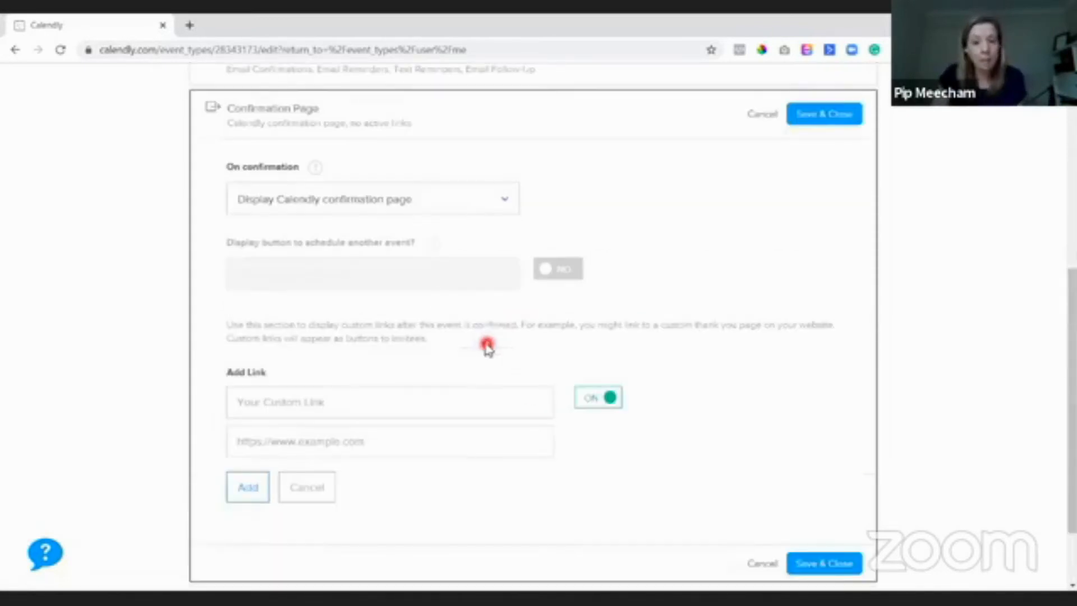
- Set On confirmation to 'Redirect to an external site' and open a new browser tab
click(387, 207)
click(363, 275)
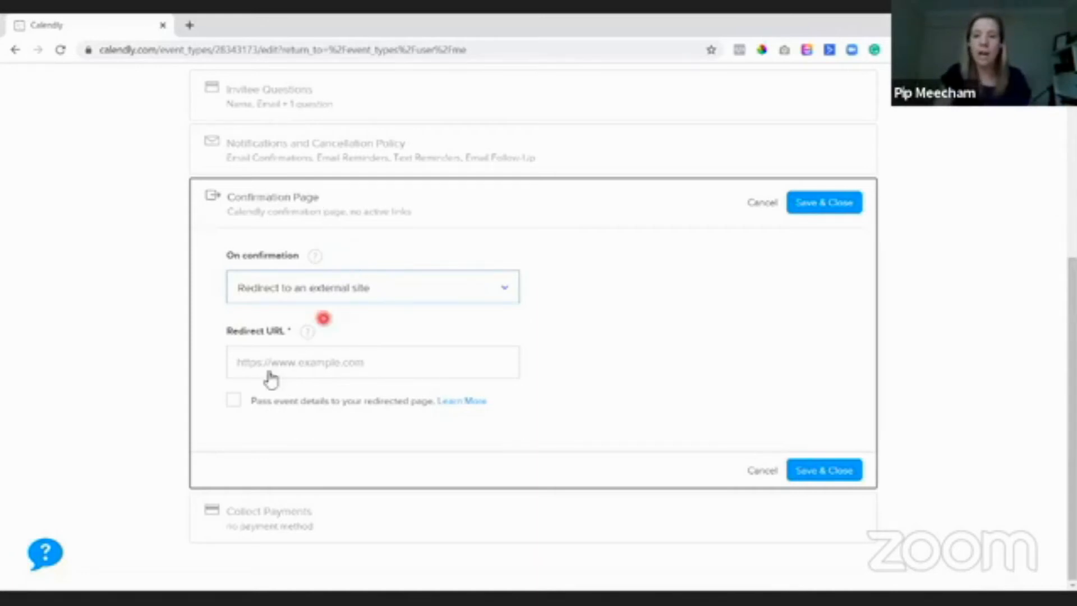
click(191, 26)
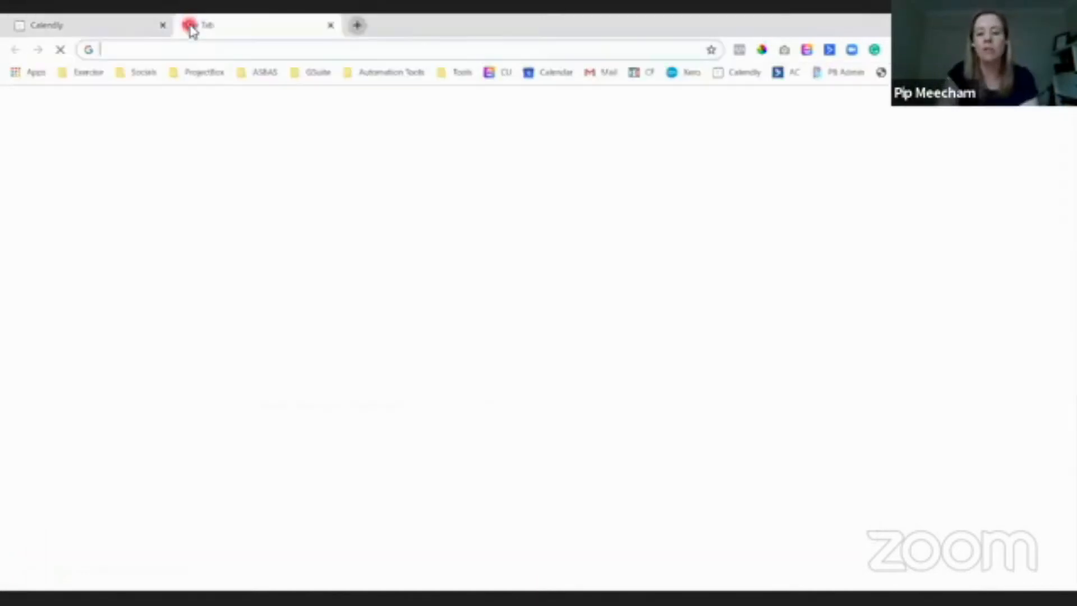
- Load the ProjectBox Thank You page in the new tab, then return to the Calendly tab
text(tools.projectbox.com.au/step-it-up)
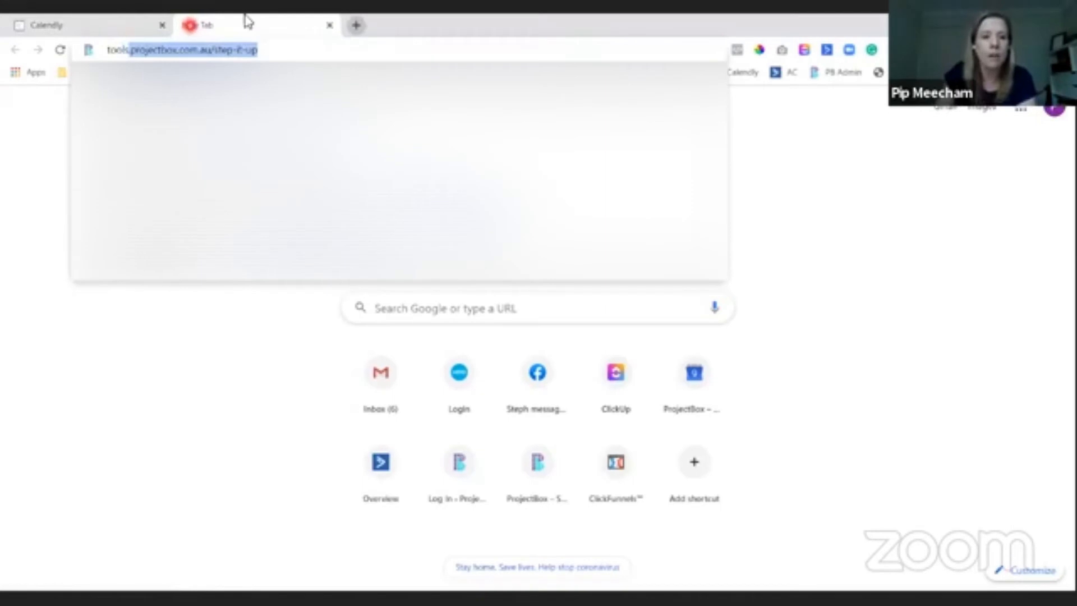
drag(264, 50, 208, 52)
text(let')
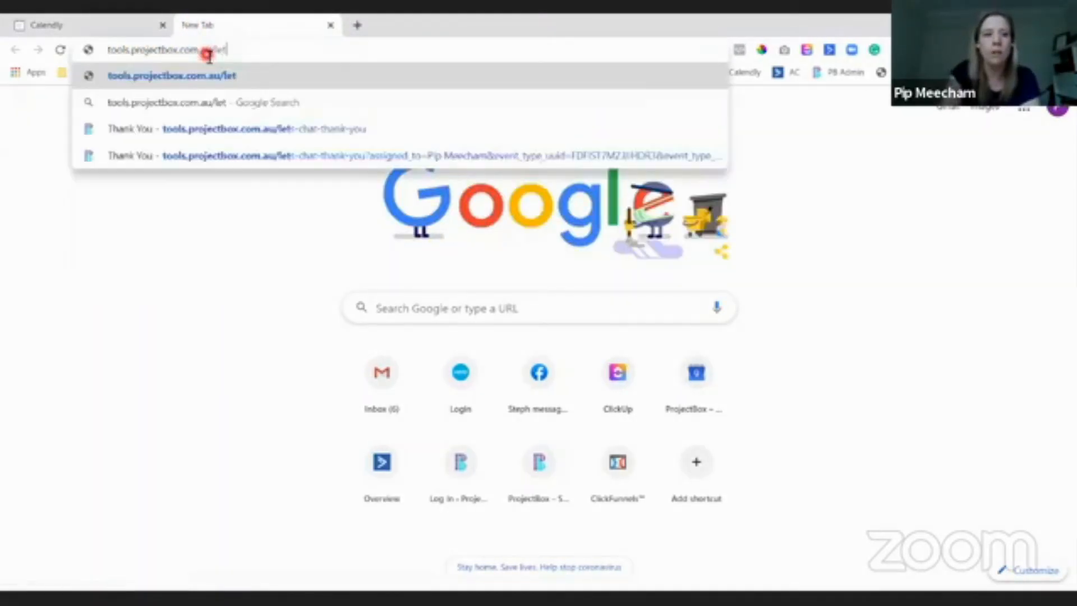
click(269, 137)
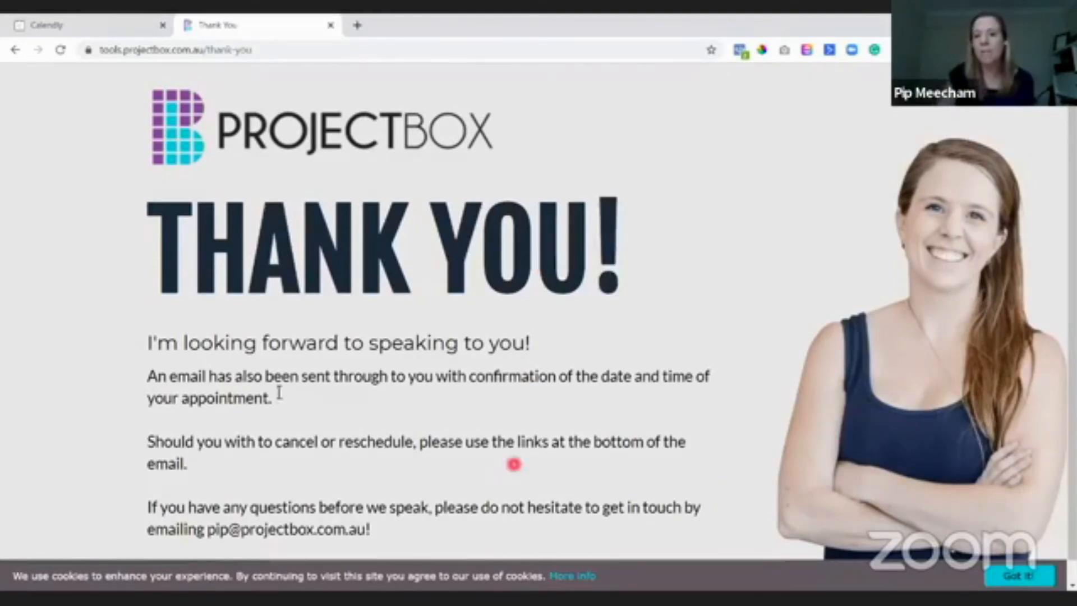
click(99, 22)
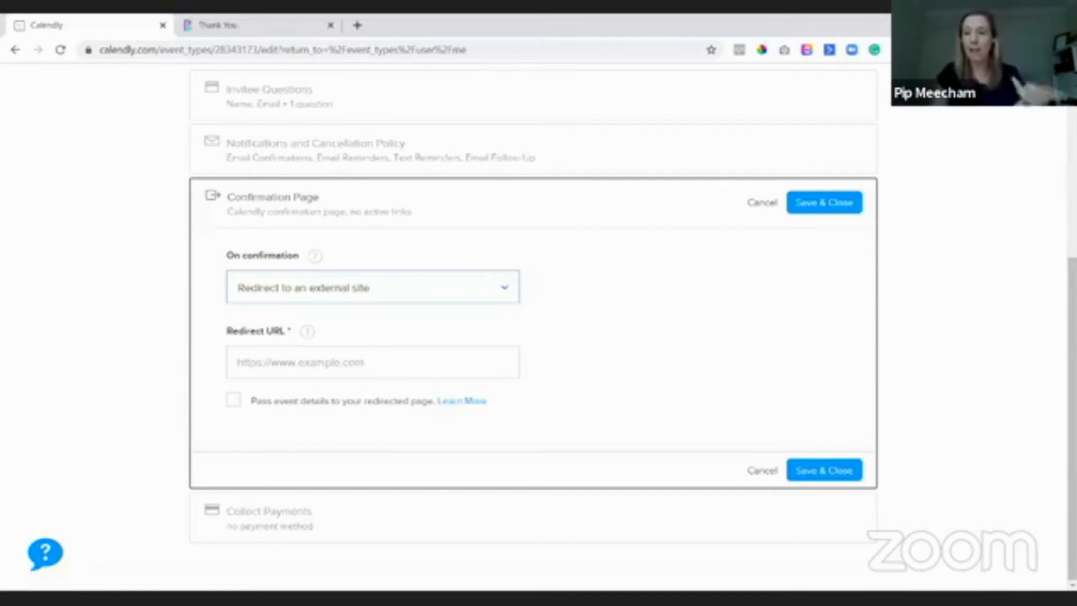
- Cancel and confirm discarding the redirect change, then open the Calendly extension's event types
click(404, 286)
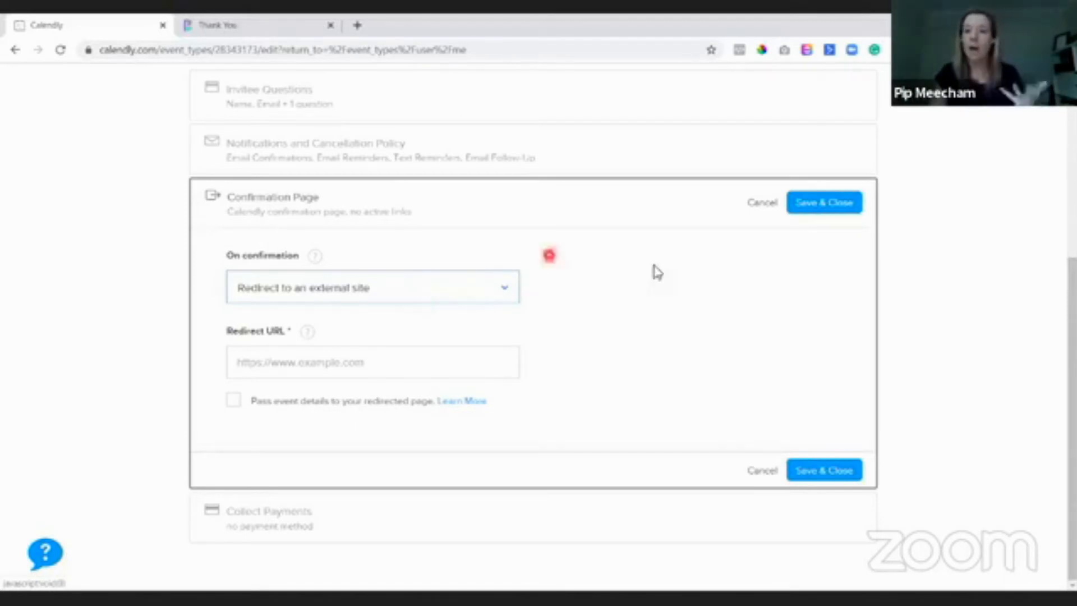
click(763, 203)
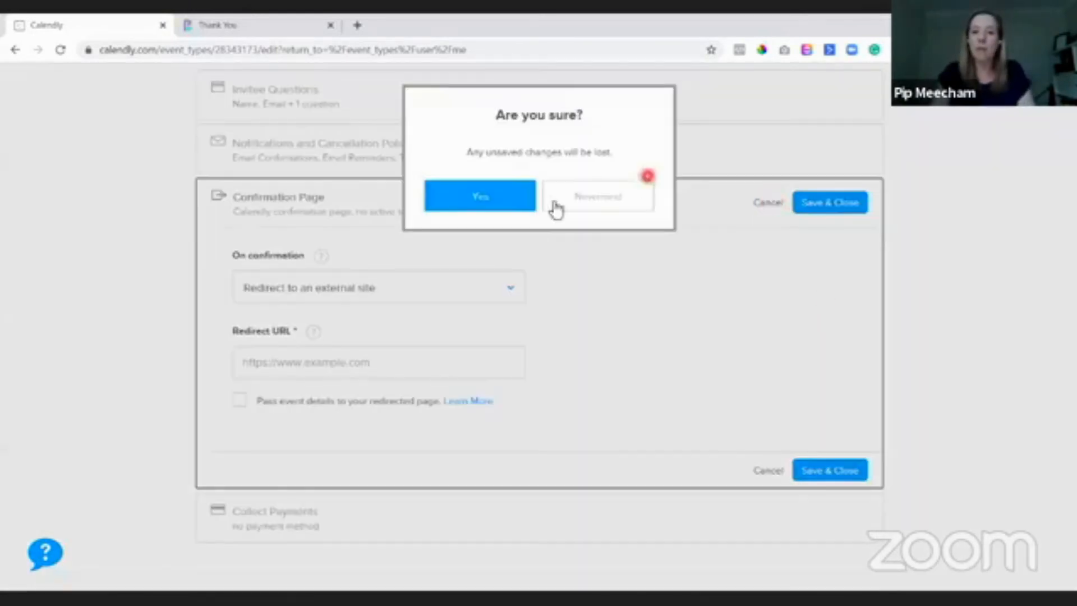
click(496, 201)
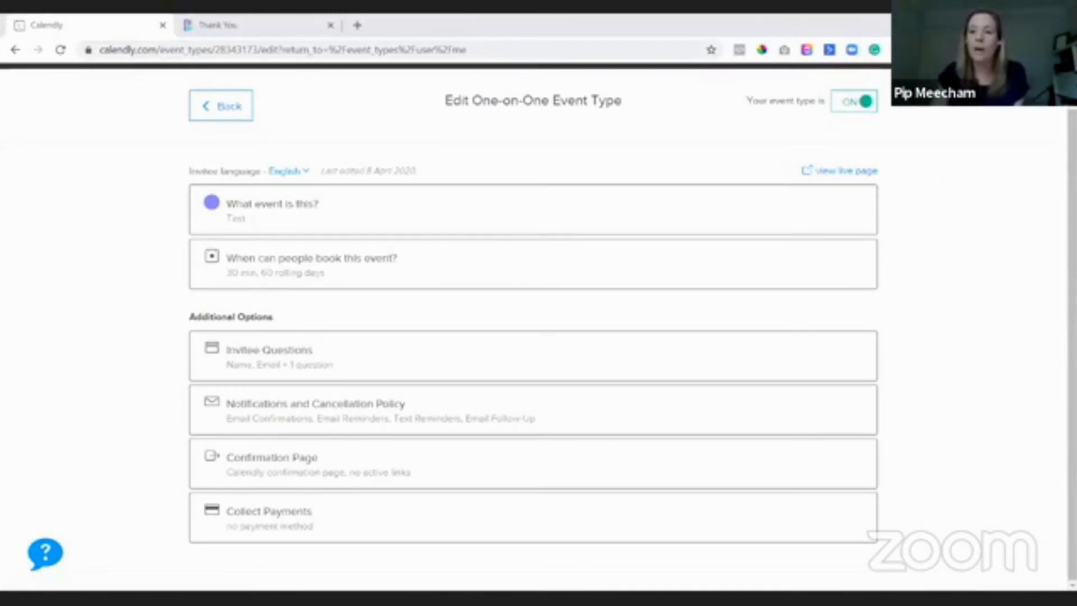
click(919, 49)
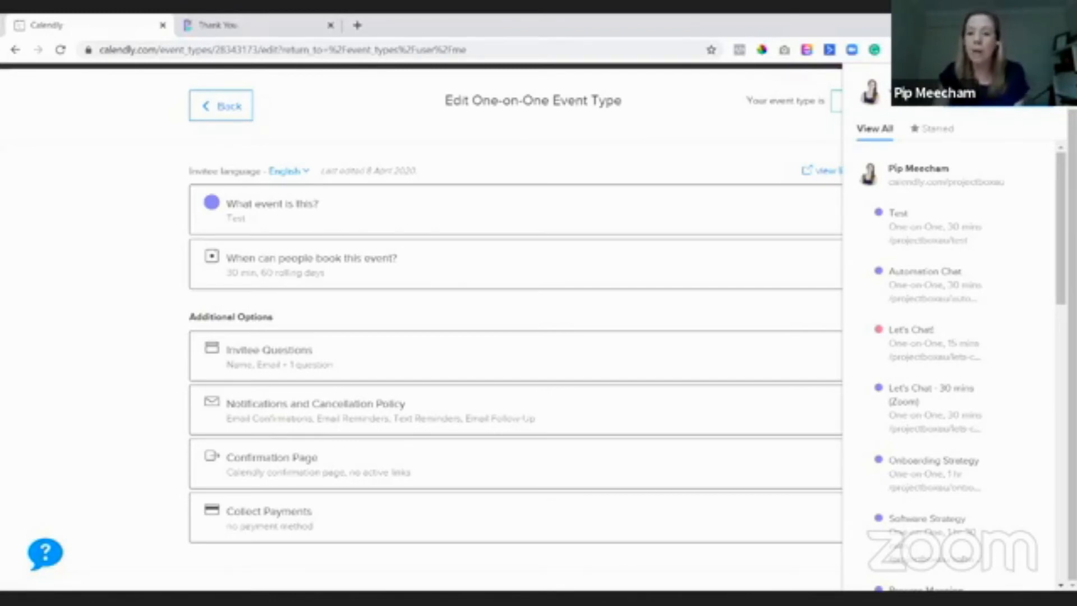
- Choose Add Times to Email on the Test event in the Calendly extension
scroll(969, 324, down, 4)
scroll(969, 343, up, 4)
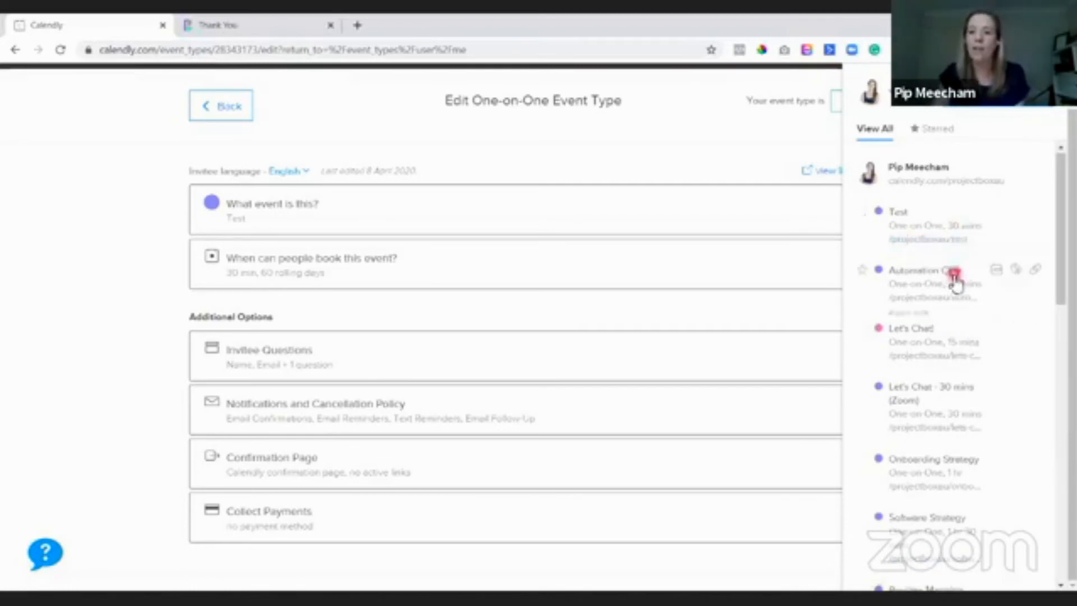
scroll(954, 314, down, 5)
scroll(956, 393, down, 2)
scroll(961, 445, up, 8)
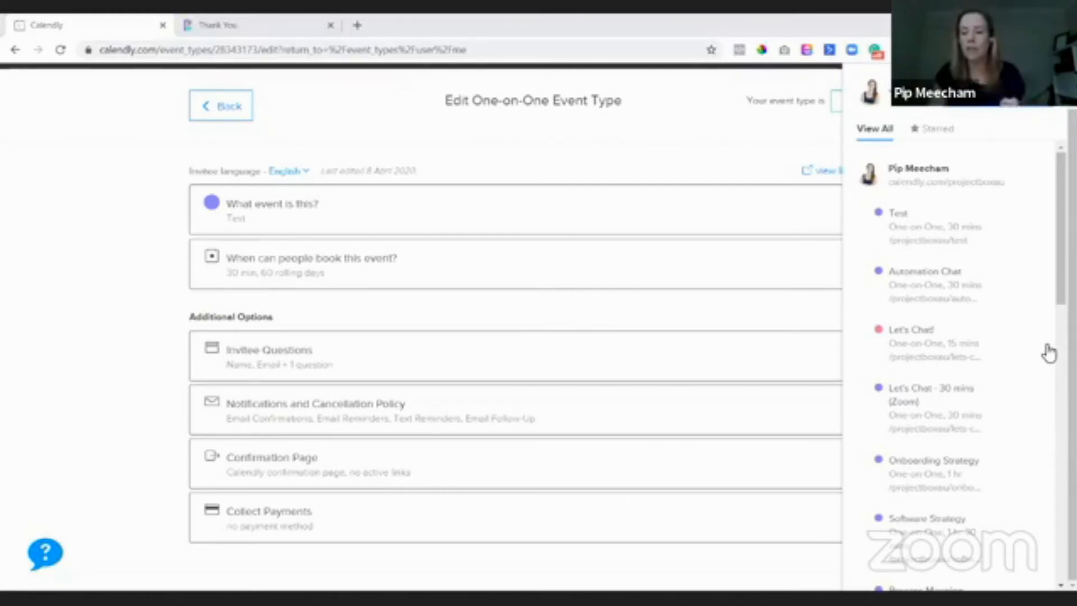
scroll(964, 409, down, 3)
scroll(963, 409, up, 3)
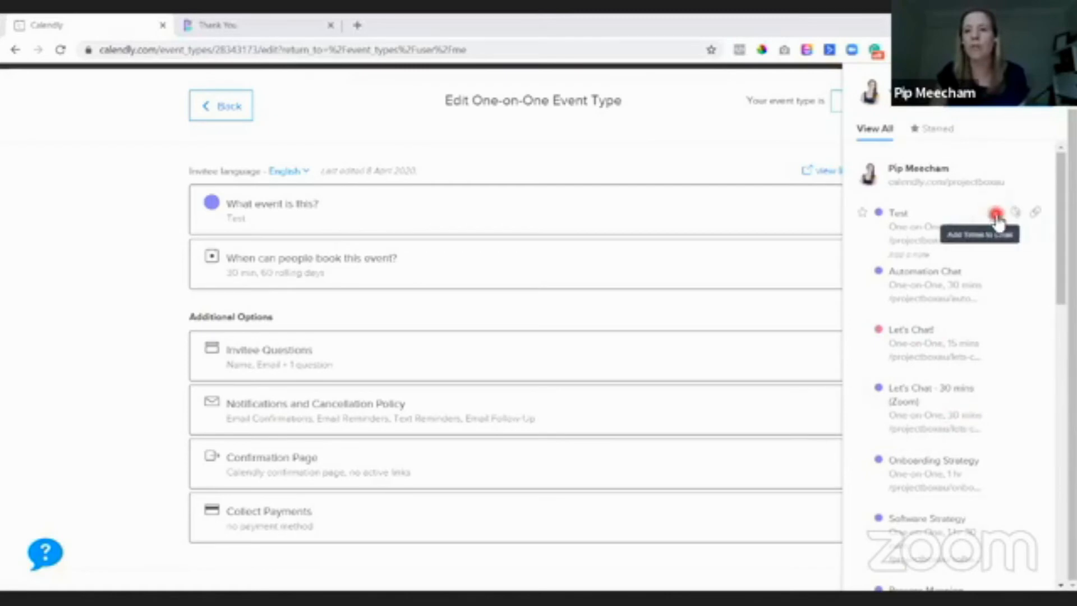
click(996, 214)
- Select April 20 and April 23 next week and copy their times to the clipboard
click(1020, 355)
click(1030, 284)
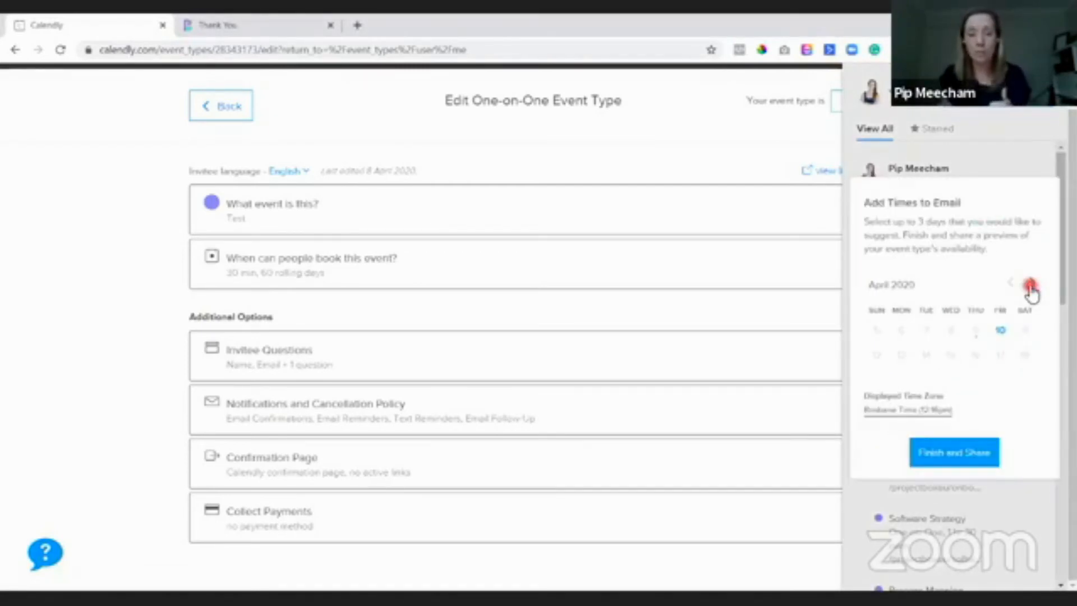
click(1031, 284)
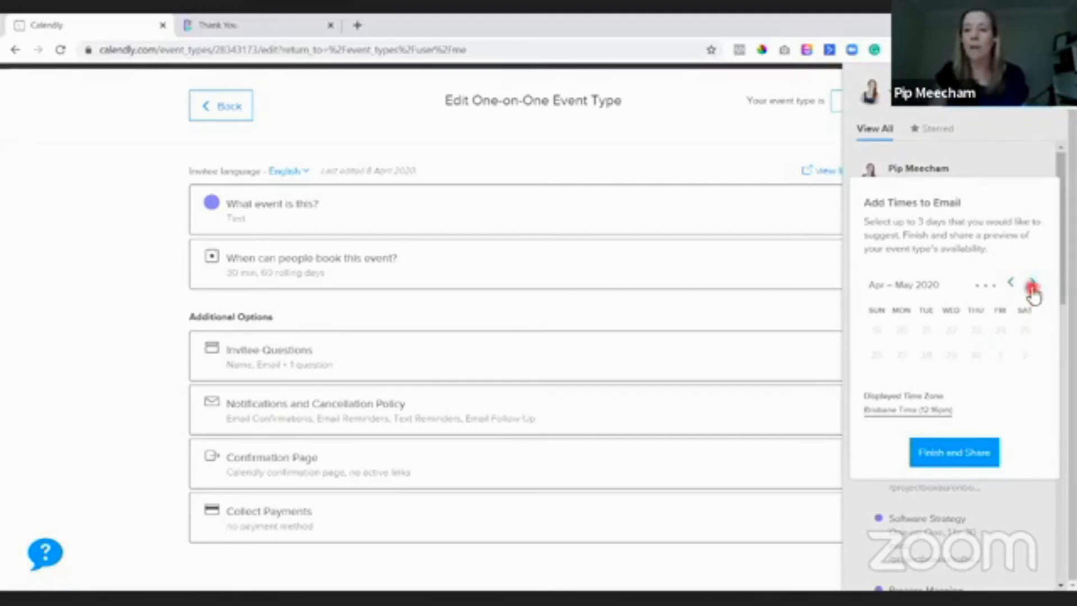
click(902, 330)
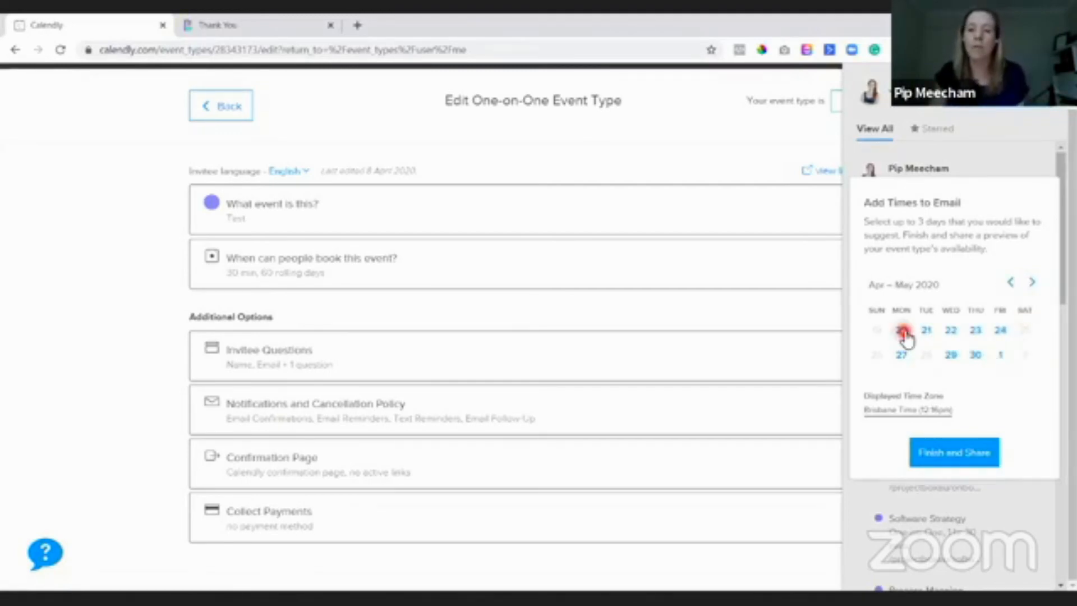
click(975, 330)
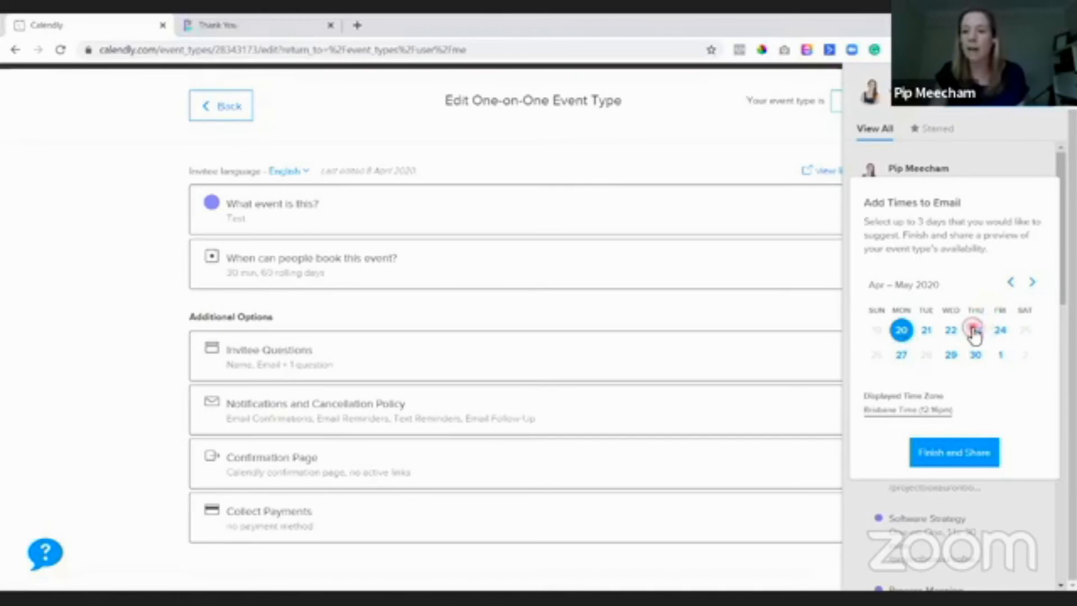
click(927, 458)
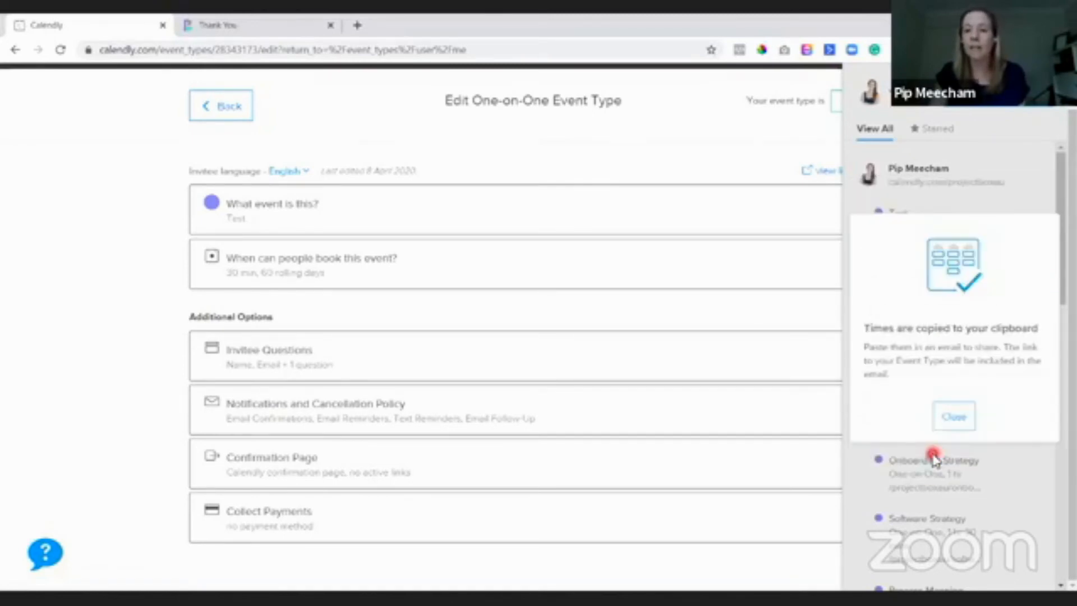
click(357, 24)
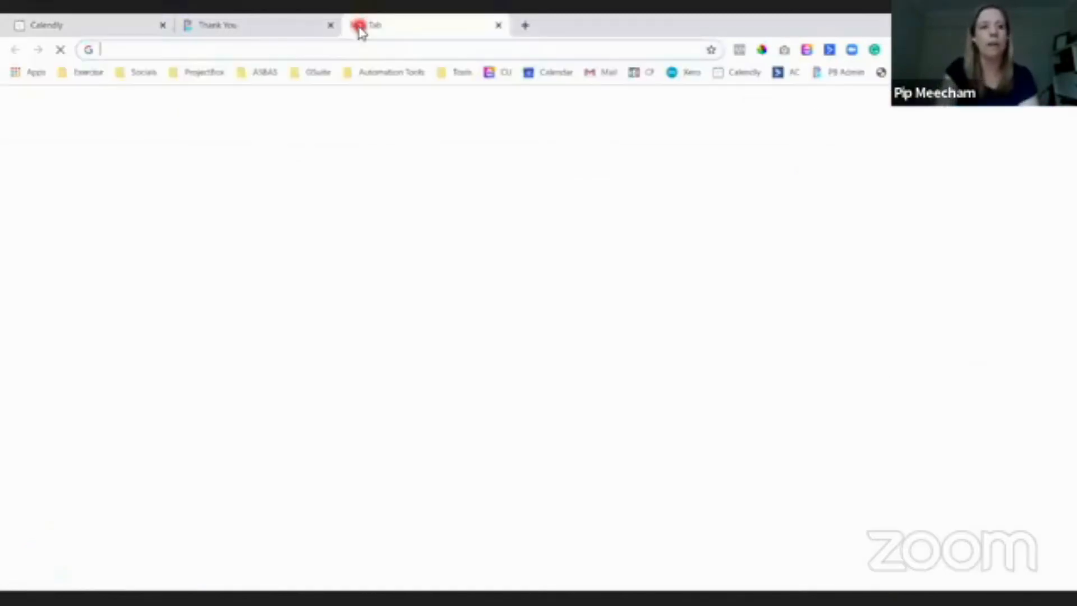
- Create a new Google Doc via docs.new and paste the Apr 20 and Apr 23 times
text(docs)
key(Return)
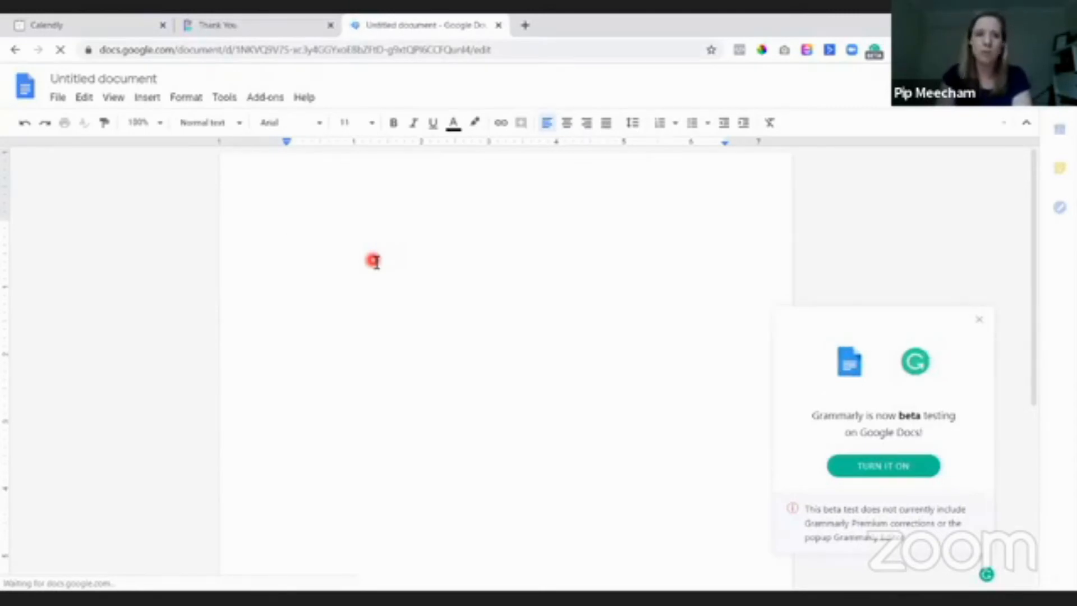
text(Please select the time that works best for you. Event: Test Time zone: Brisbane Time Change MON Apr 20 11:30am 12:00pm 12:30pm THU Apr 23 10:30am 11:00am 11:30am Need another time? See full list of times)
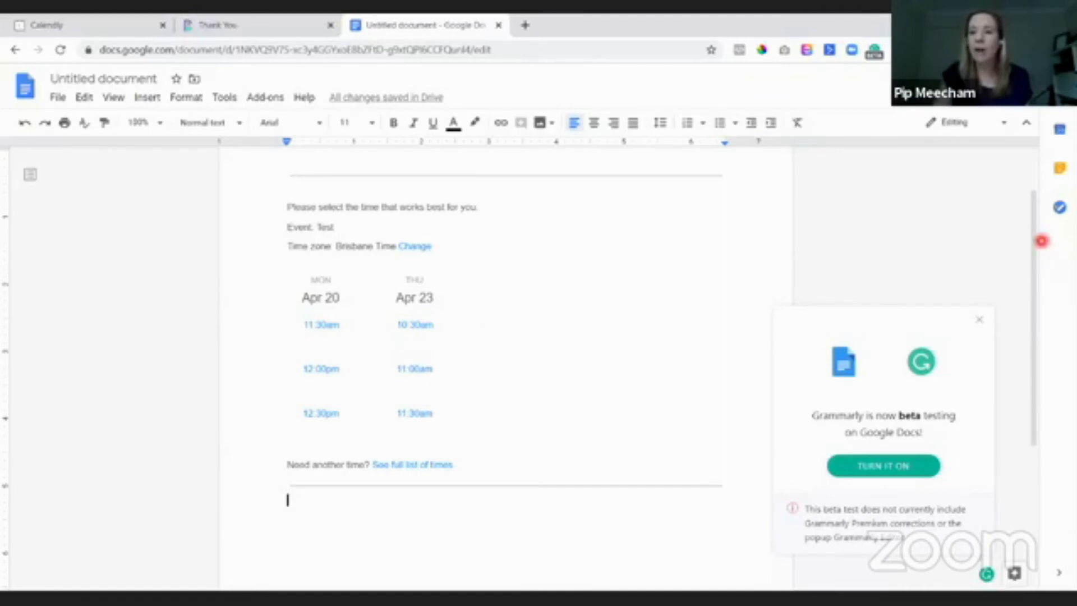
- Open and close the Calendly extension, dismiss the Grammarly notice, and return to Calendly
click(942, 50)
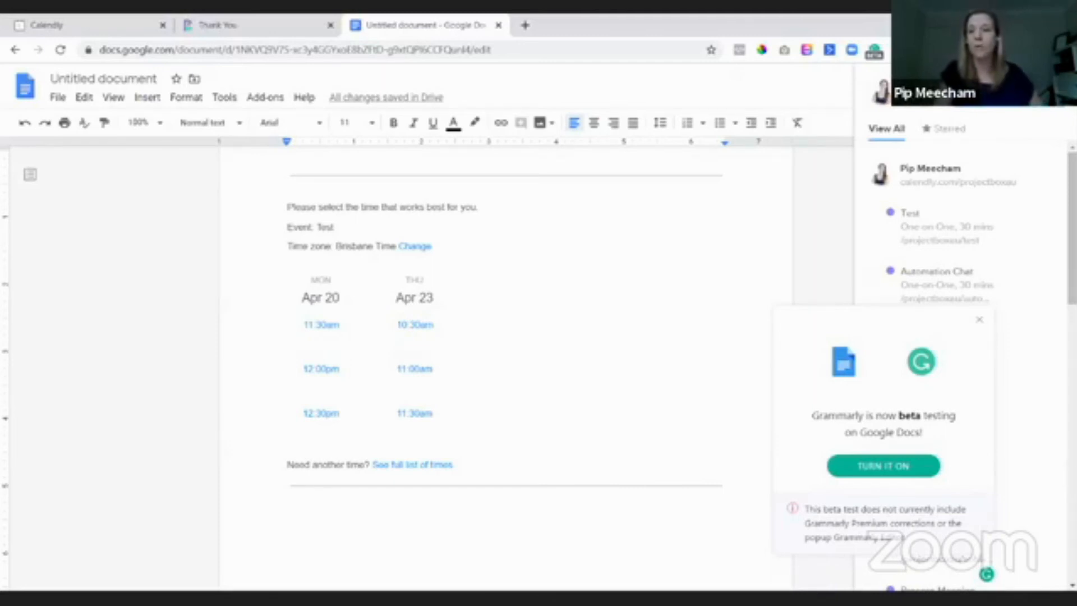
click(979, 320)
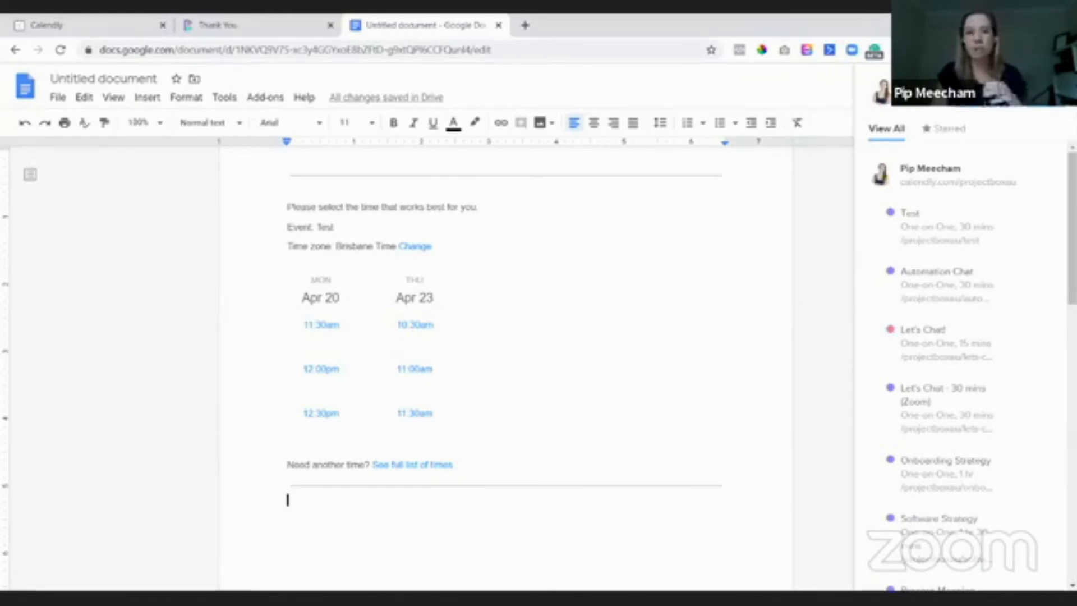
click(811, 268)
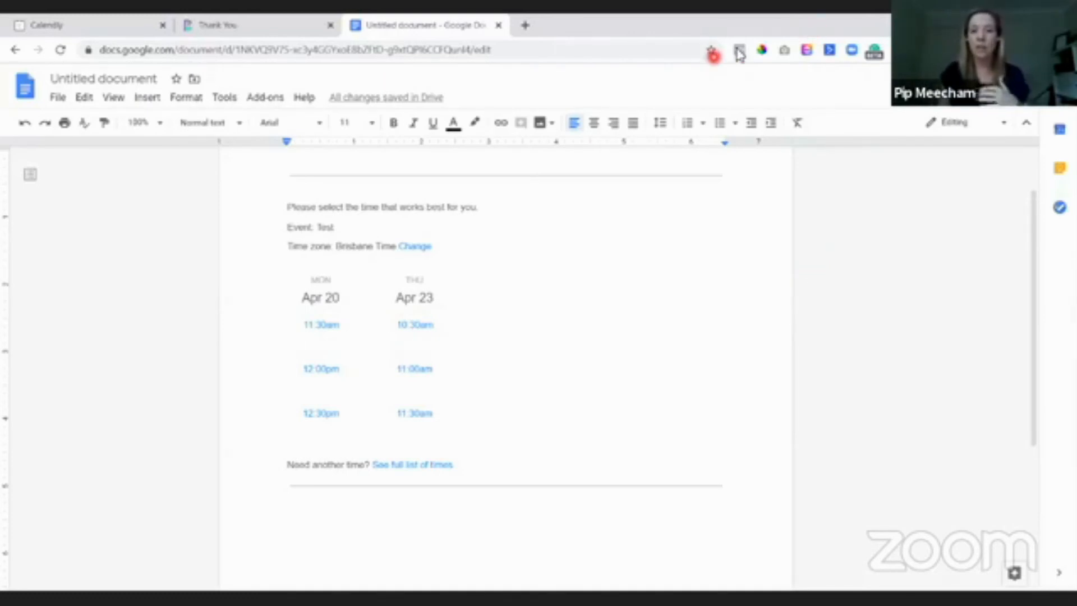
key(ctrl+Tab)
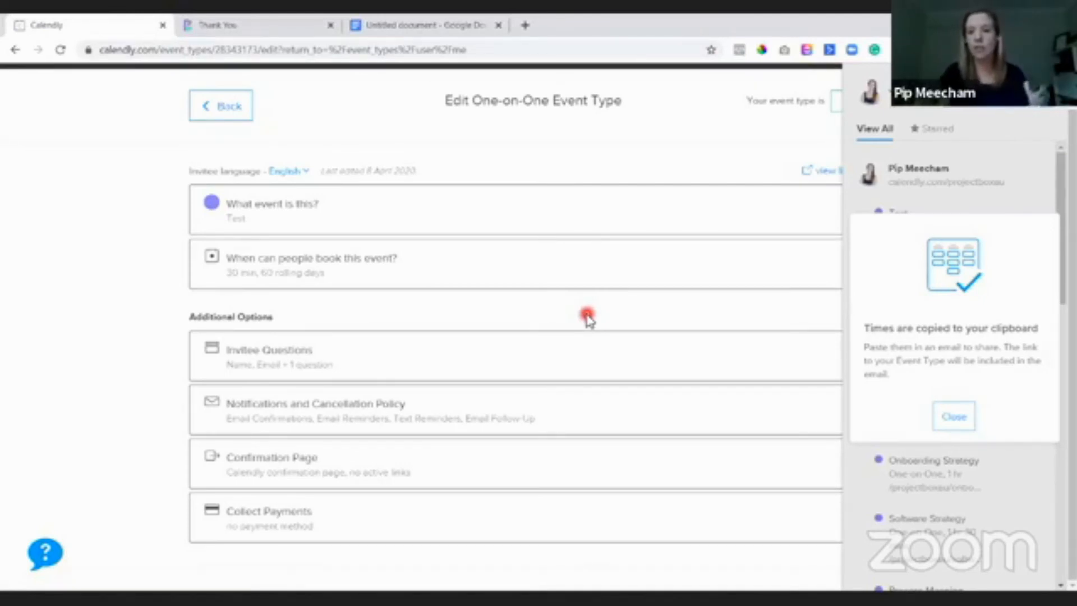
- Close the times-copied popup and enter 'calendly' in a new browser tab
click(954, 417)
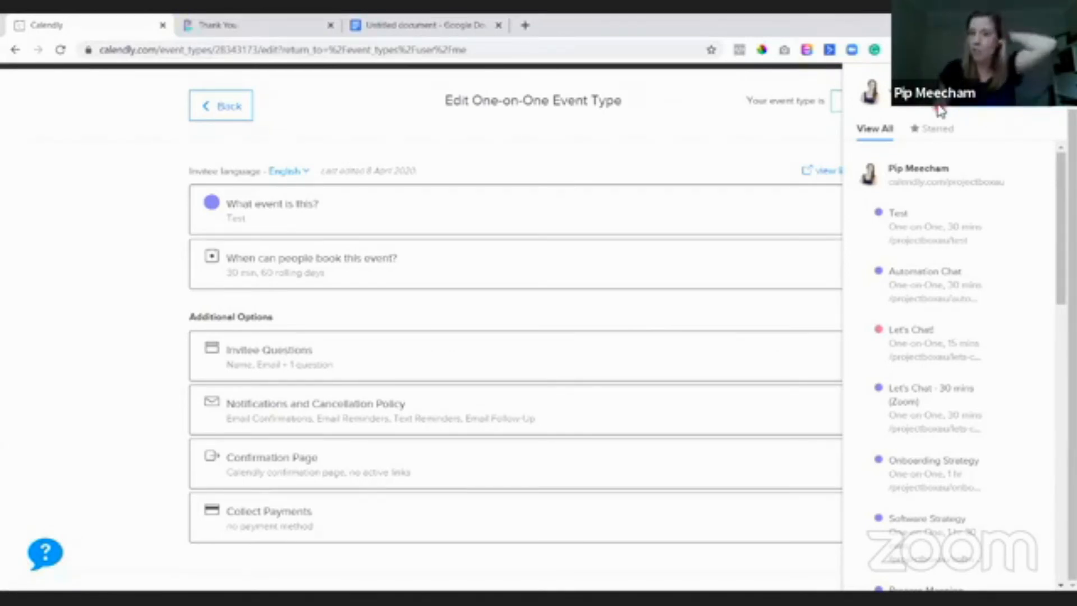
click(530, 25)
text(calendly)
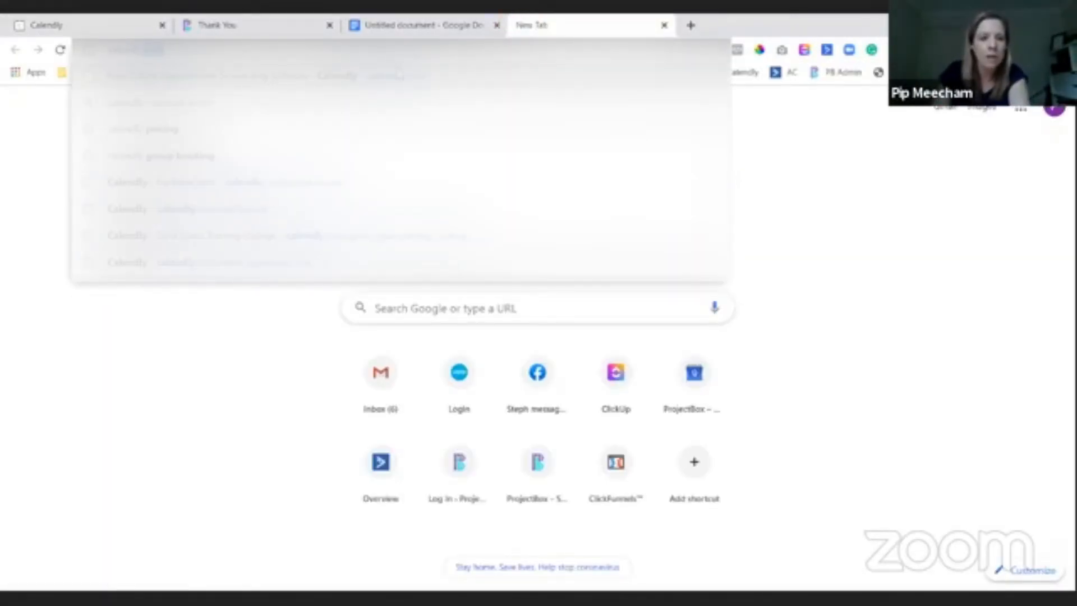
- Open the Test event's booking page, compare June 5's 8:00am slot with your schedule, then close it
key(Return)
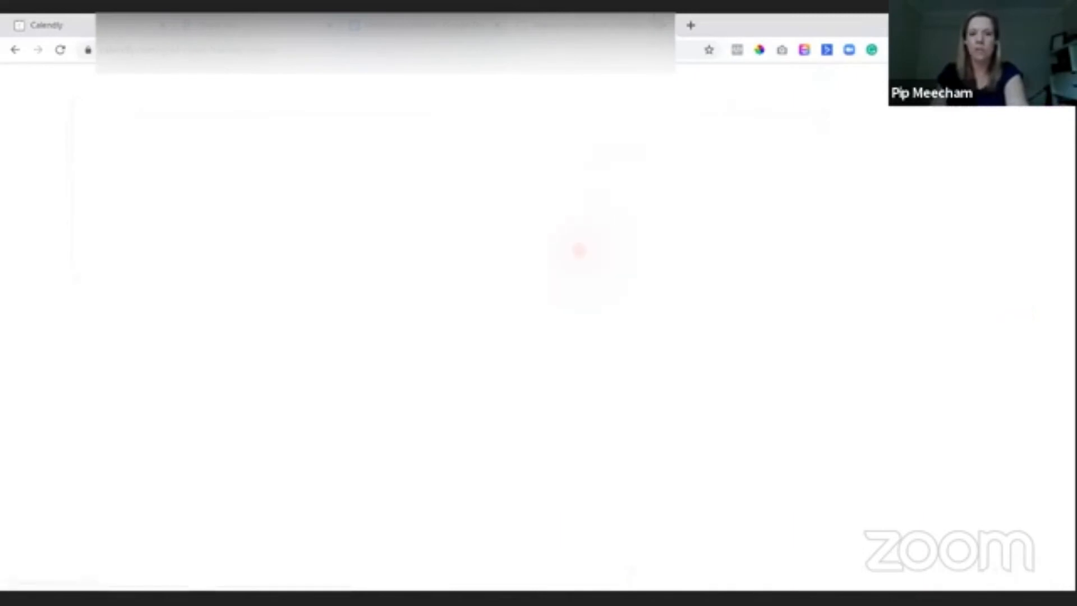
click(684, 333)
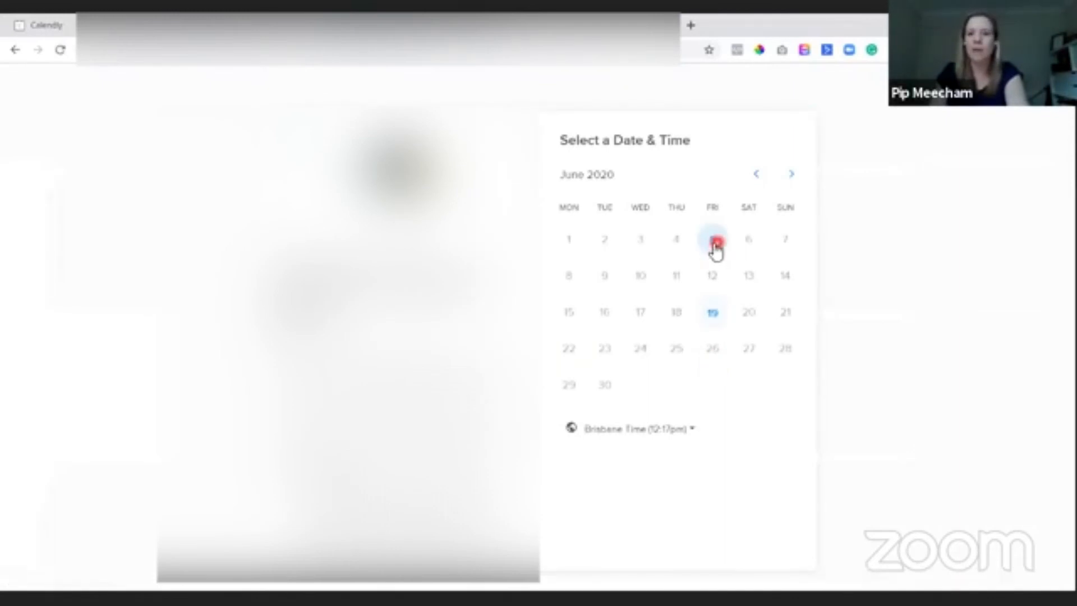
click(713, 241)
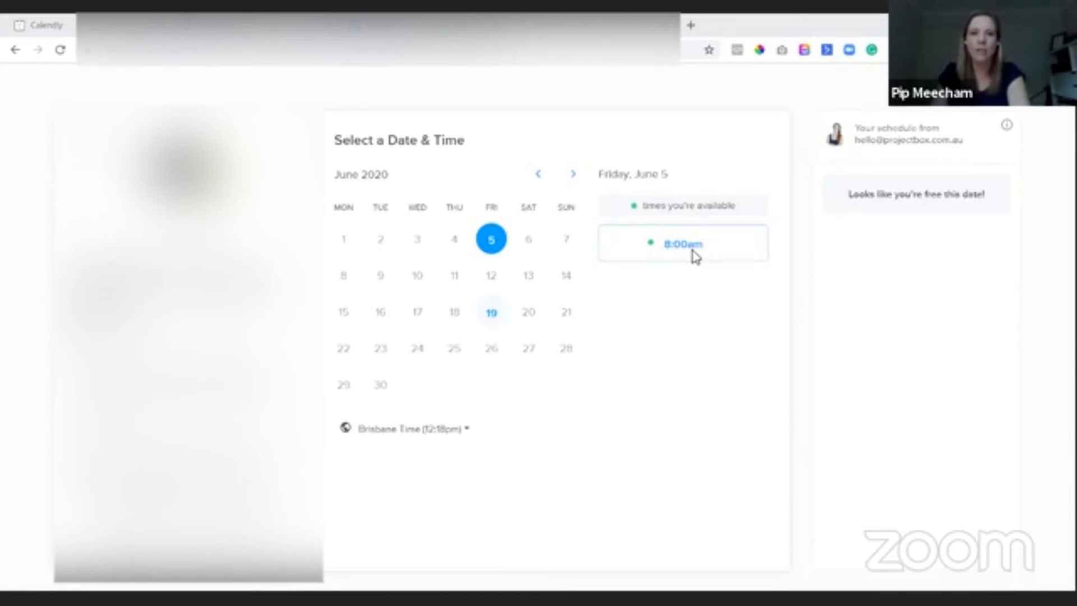
click(61, 51)
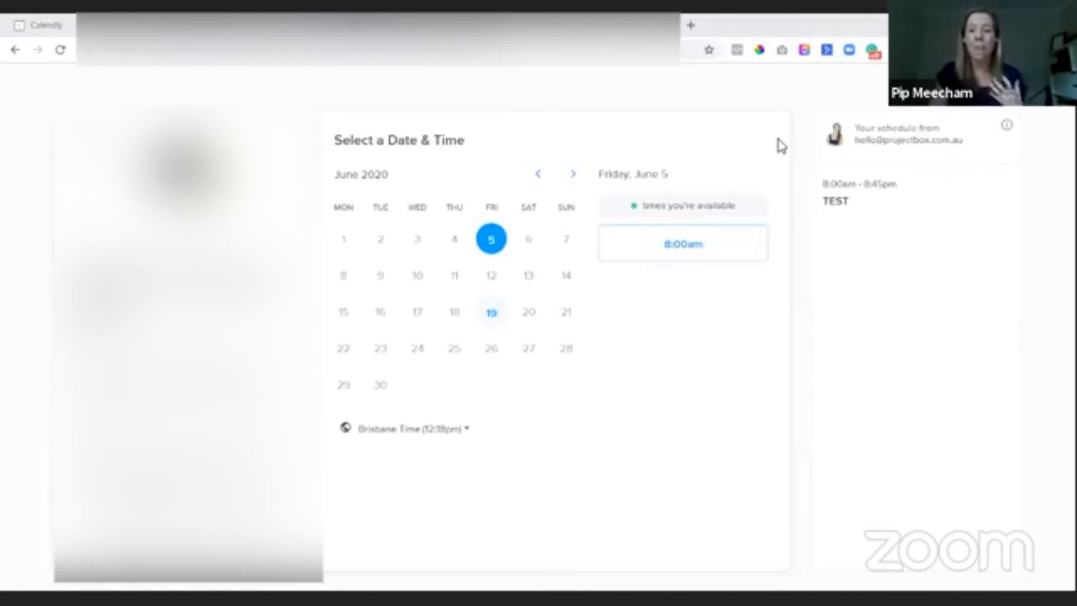
key(ctrl+w)
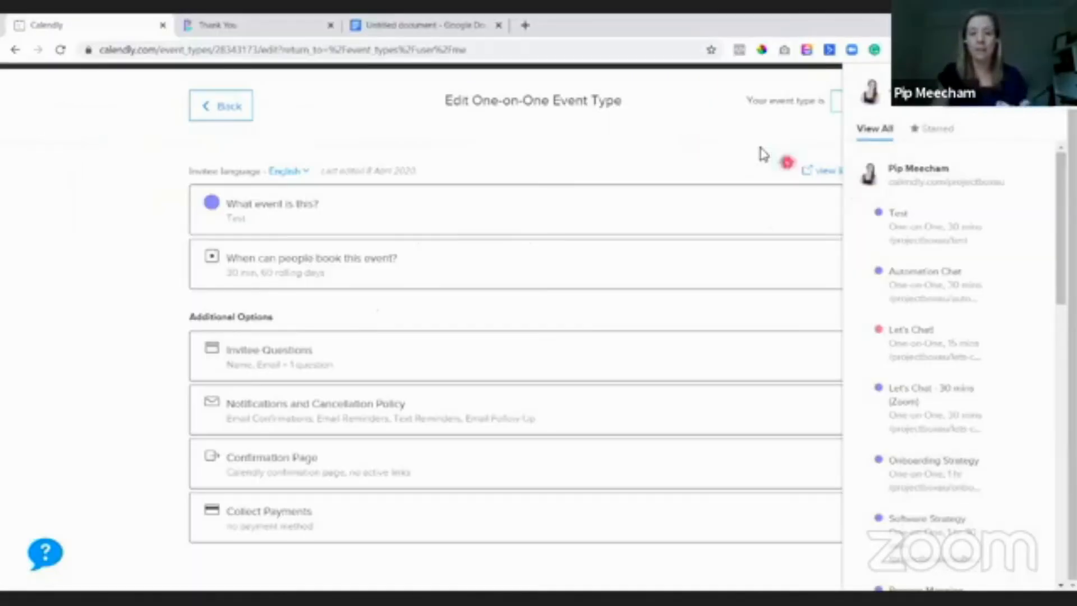